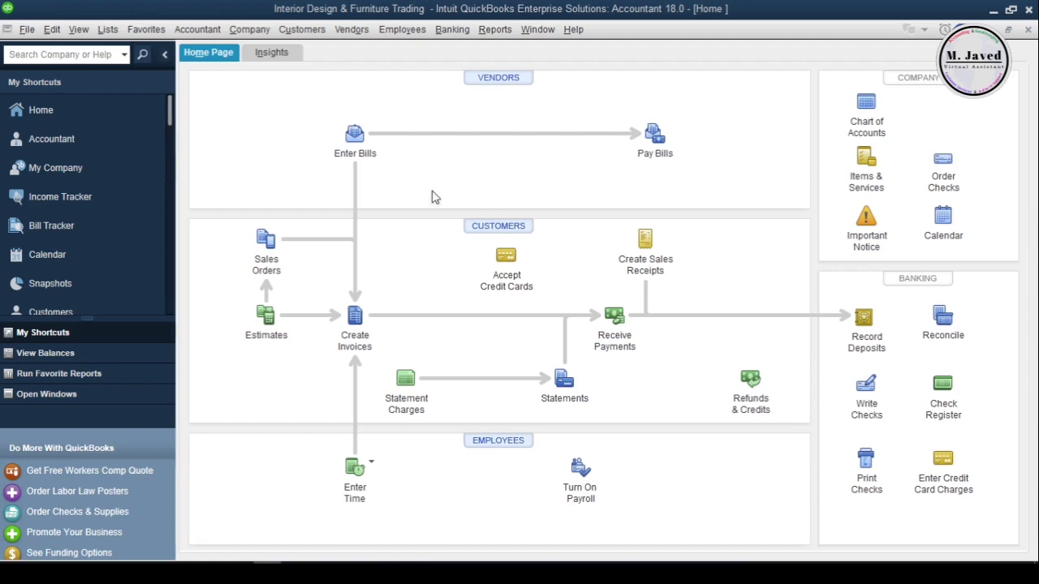
- Create a new vendor named LM Co from the Vendor Center
left_click(491, 78)
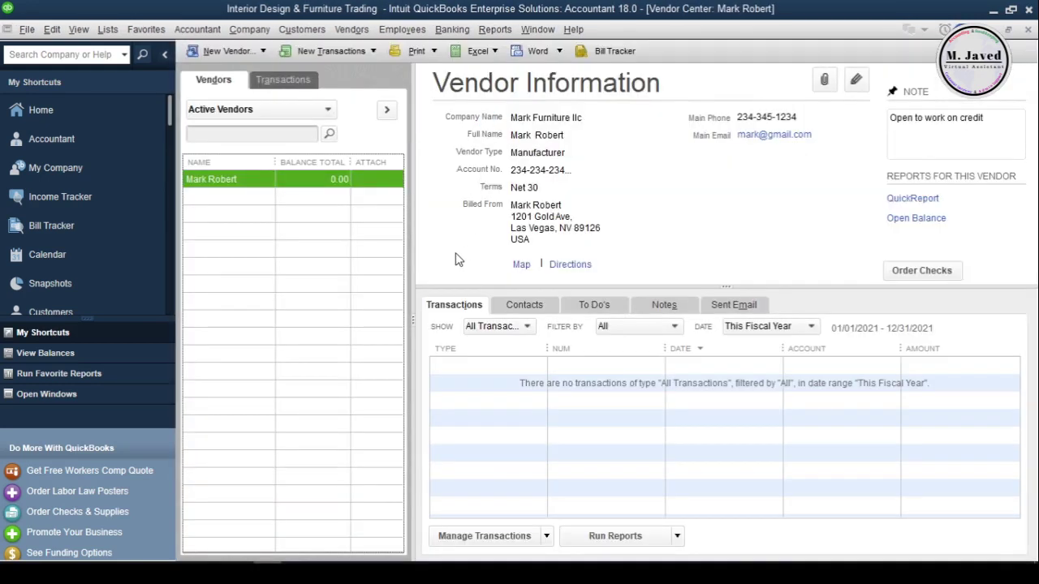
left_click(262, 51)
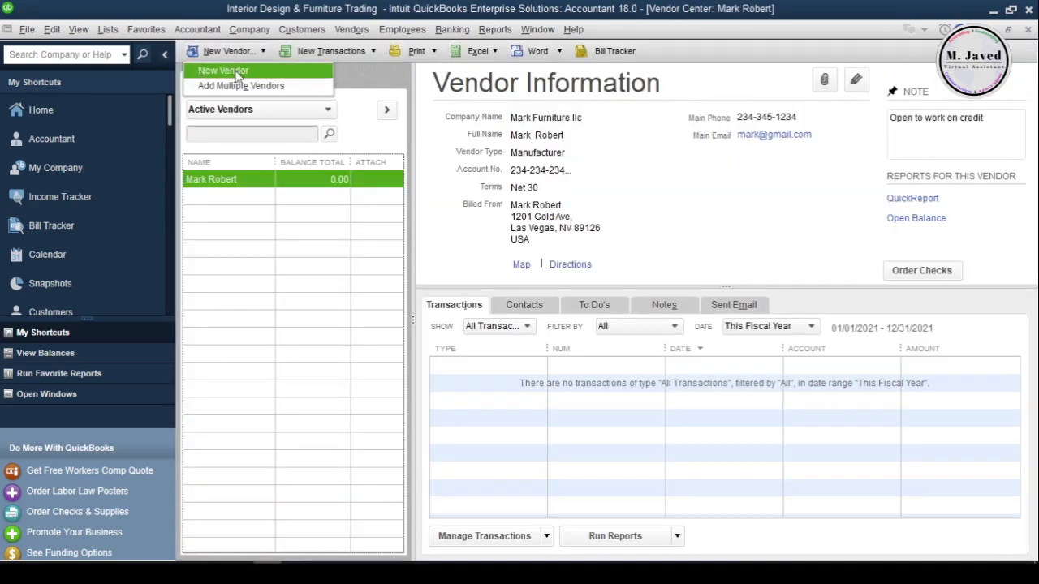
left_click(236, 73)
type("LM")
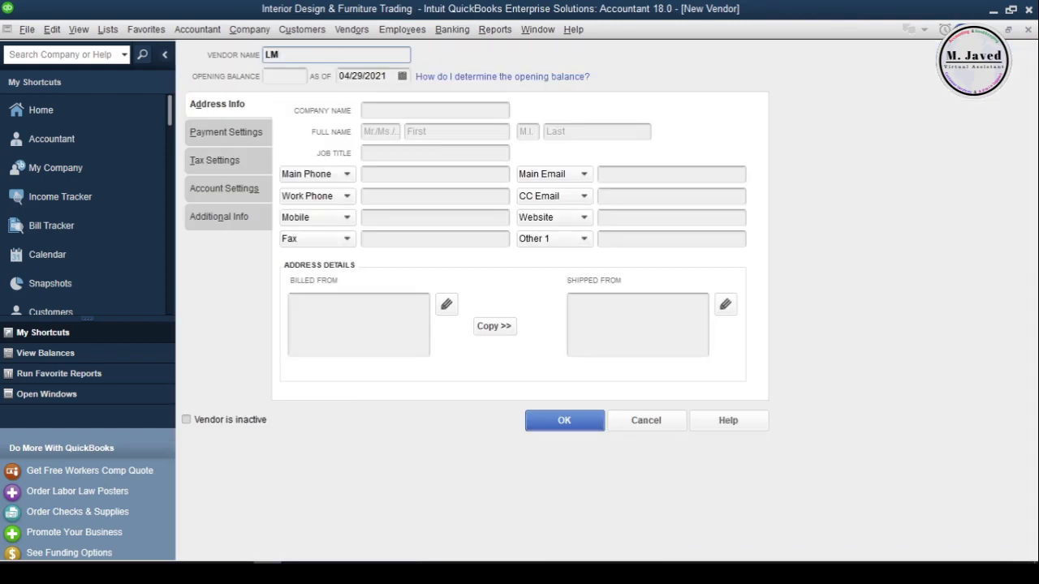
type(" Co")
left_click(550, 418)
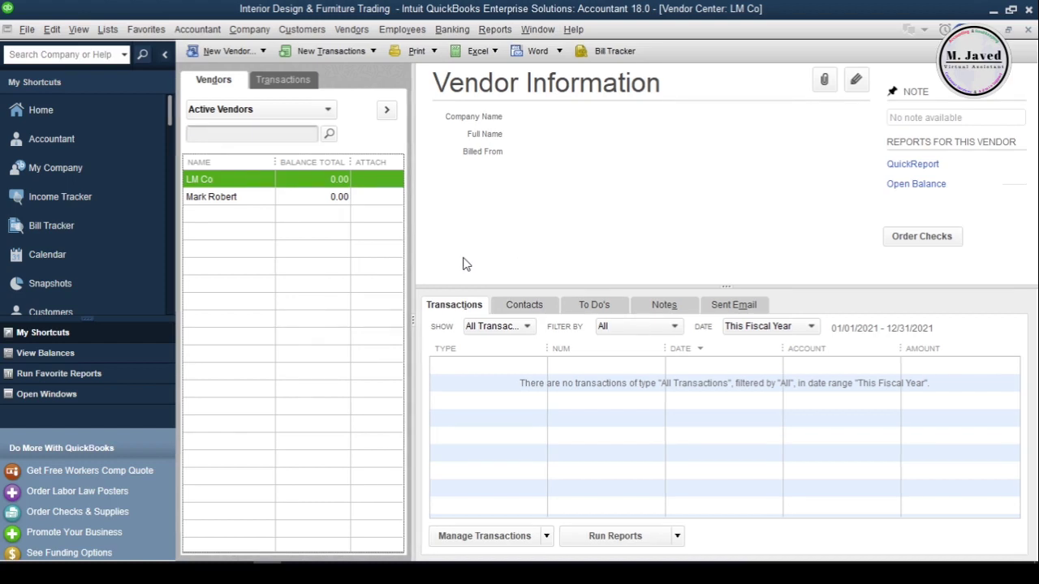
right_click(258, 180)
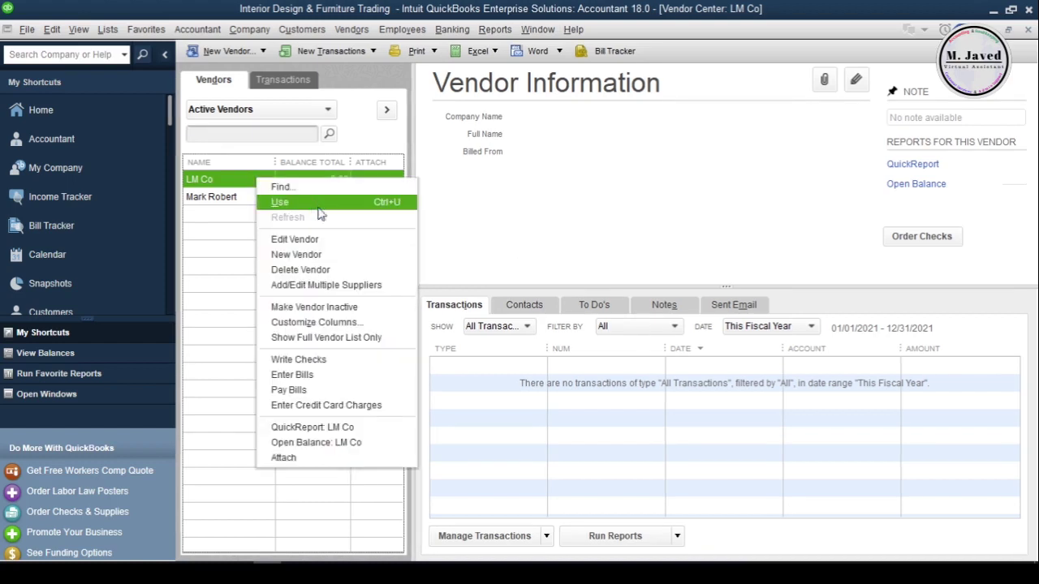
left_click(341, 243)
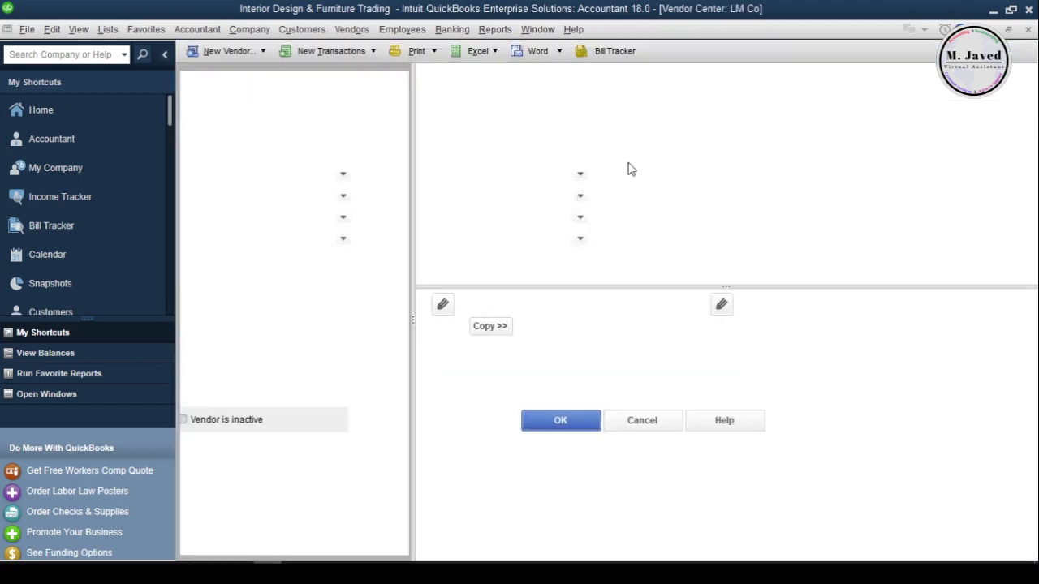
left_click(1027, 30)
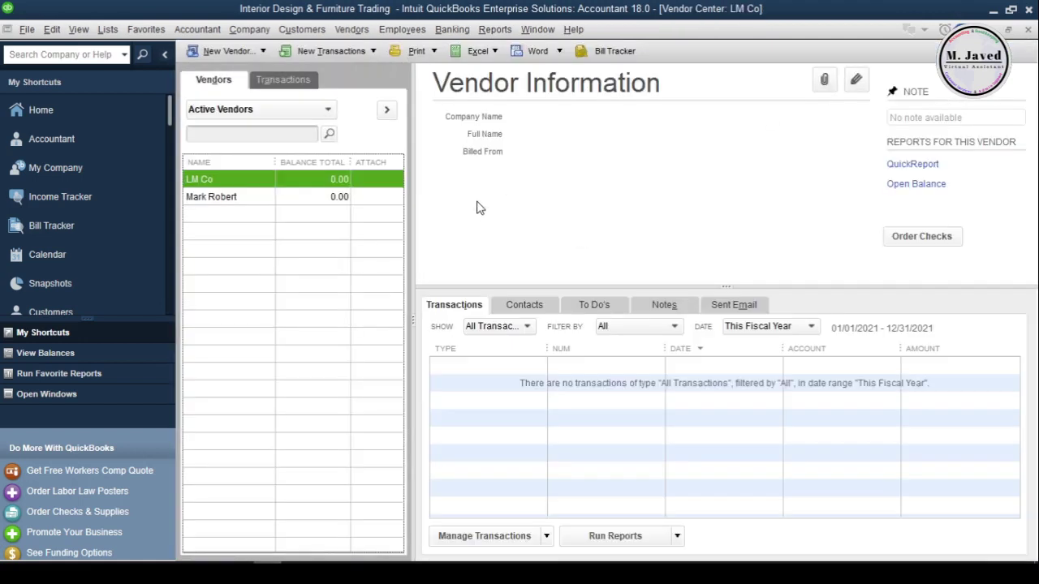
left_click(855, 79)
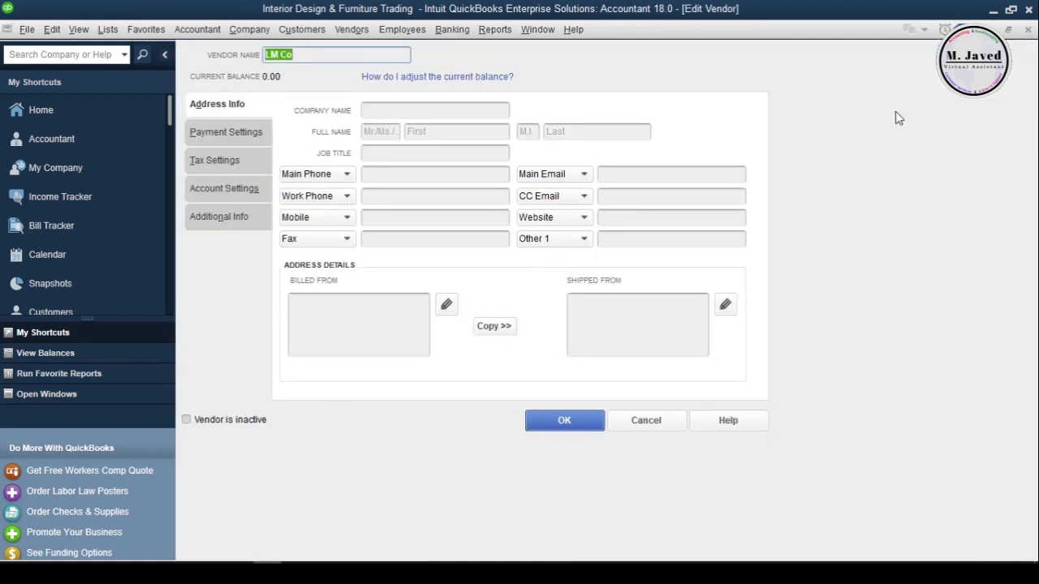
key("Escape")
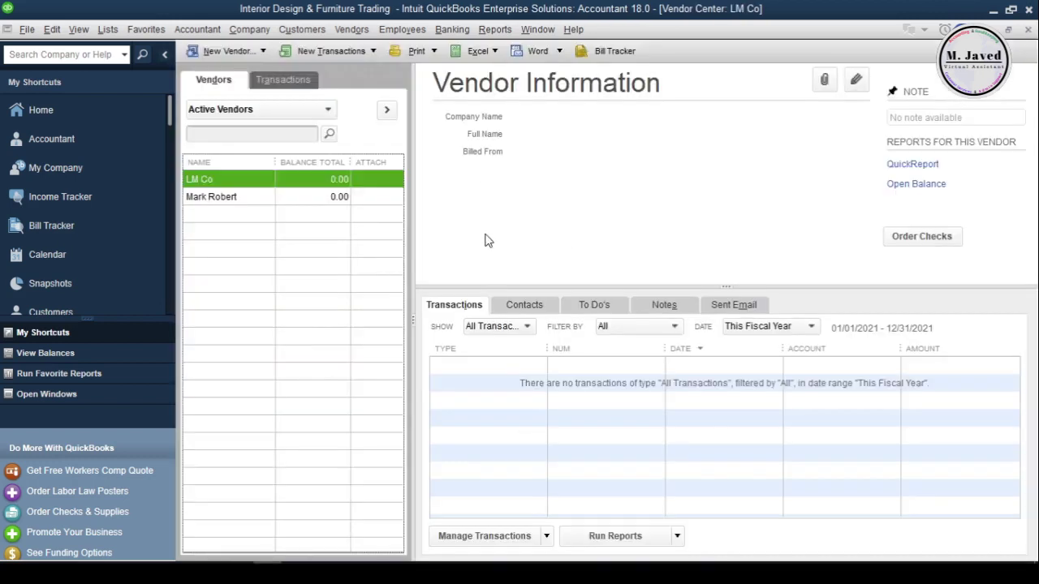
double_click(259, 186)
- Enter LM Co's main phone number and main e-mail, review its Payment Settings and Additional Info, and save
left_click(439, 175)
type("123-123-2345")
left_click(631, 174)
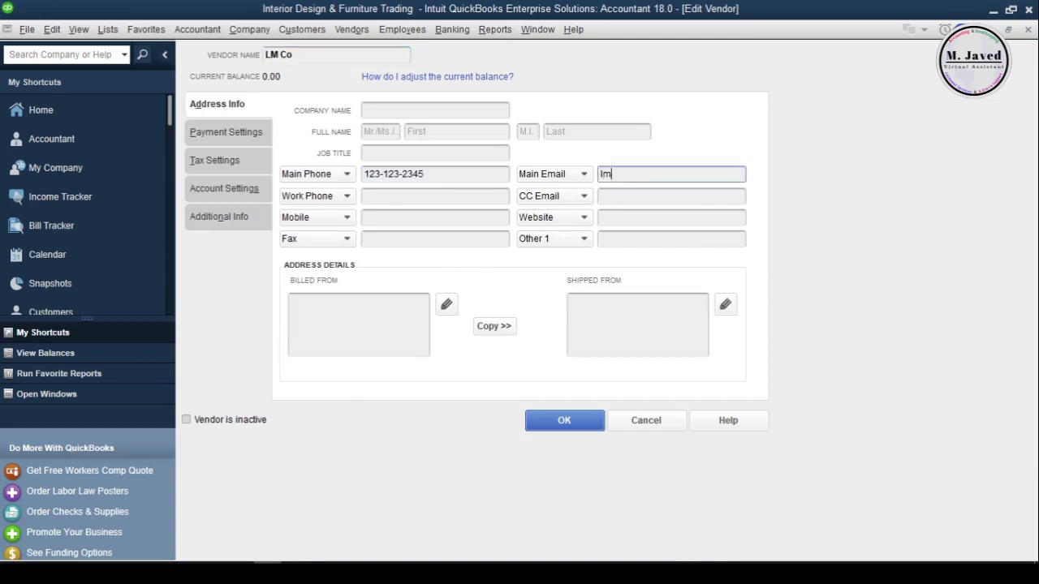
left_click(232, 134)
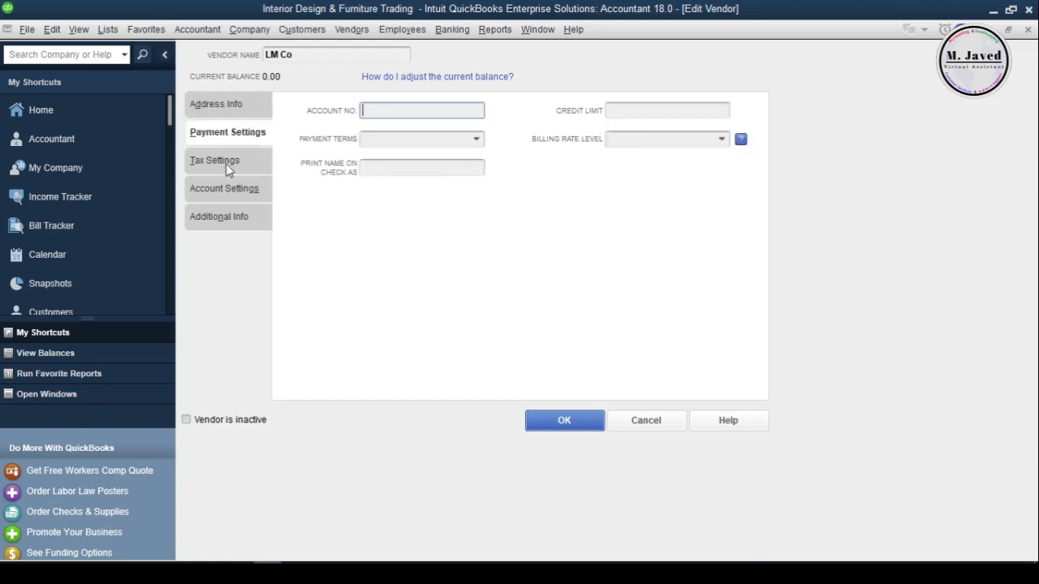
left_click(219, 217)
left_click(216, 104)
left_click(578, 423)
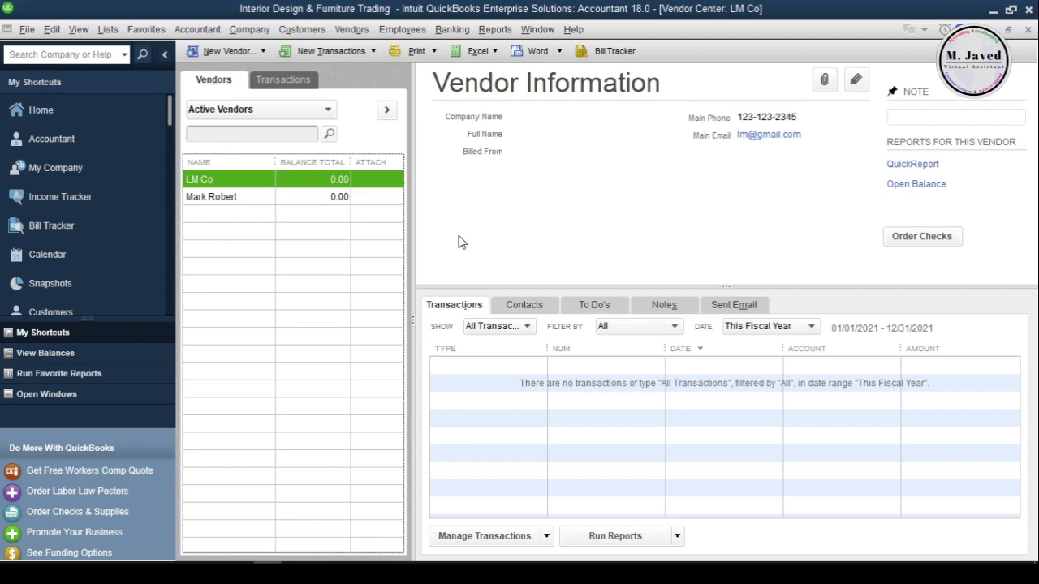
- Reopen and close LM Co's record without changes, then make LM Co an inactive vendor
left_click(856, 79)
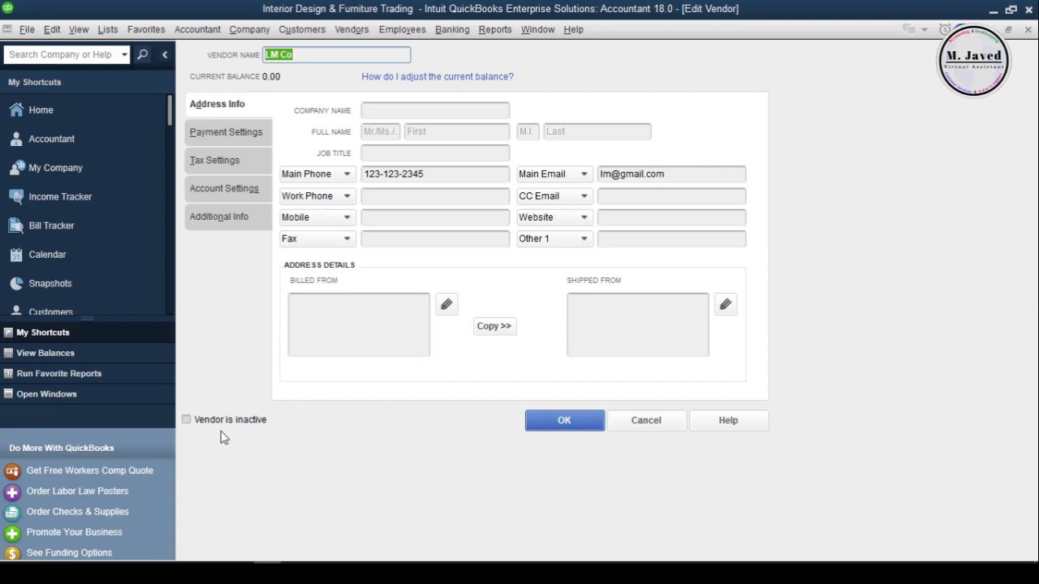
left_click(617, 424)
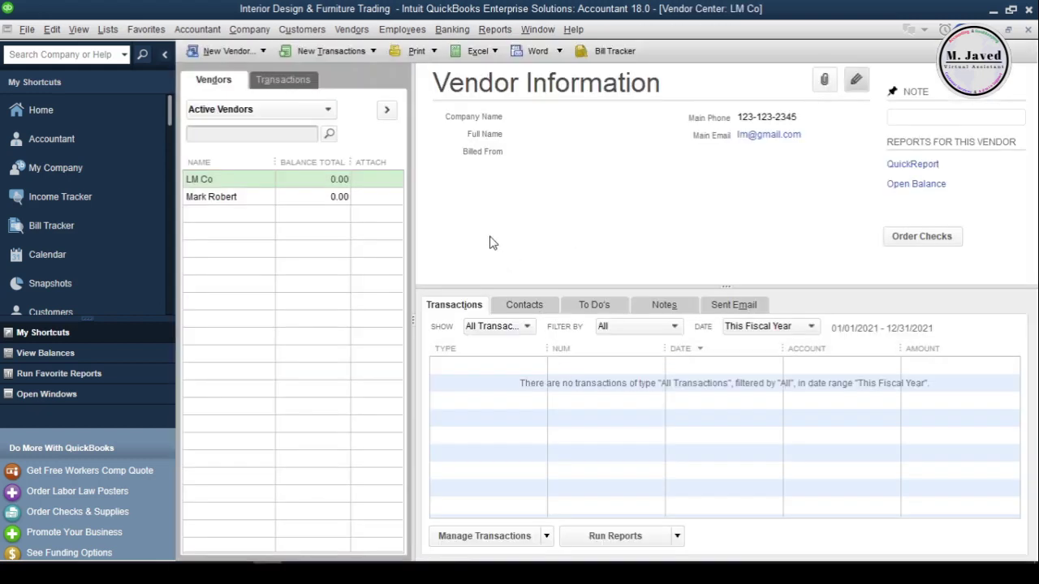
right_click(260, 186)
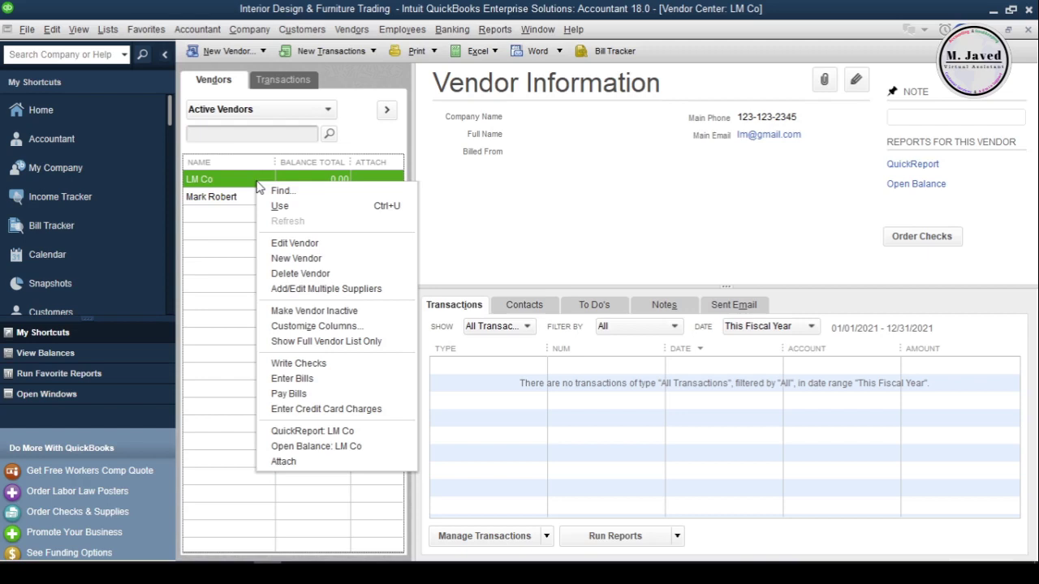
left_click(375, 312)
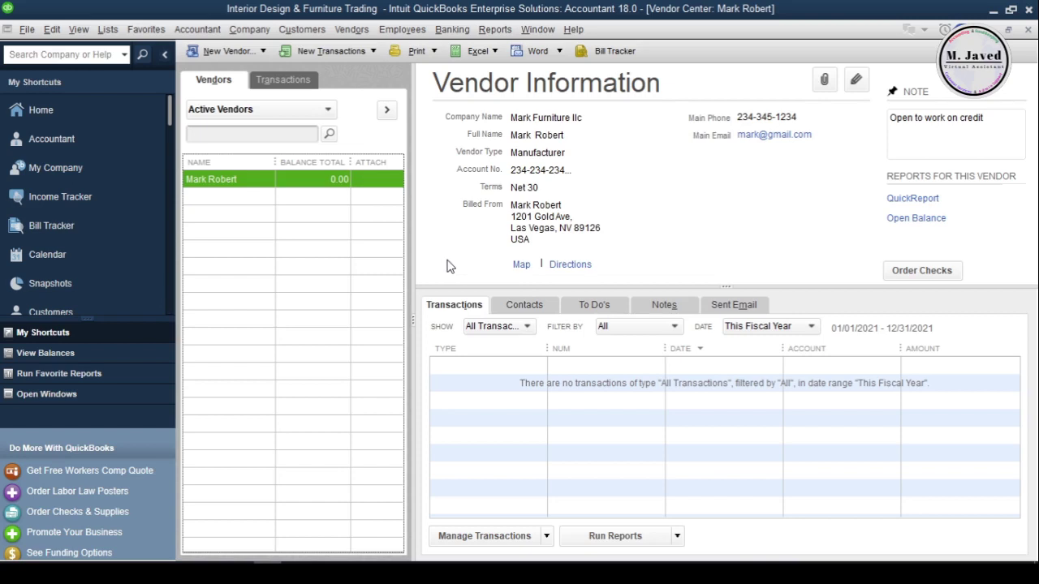
- Switch the vendor list filter to All Vendors and select the inactive LM Co
left_click(328, 111)
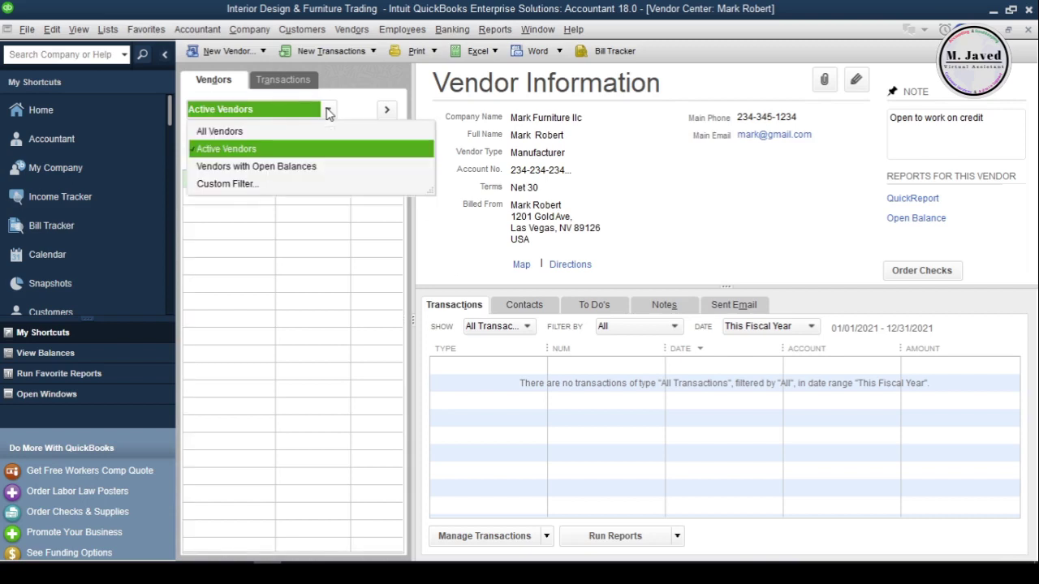
left_click(275, 132)
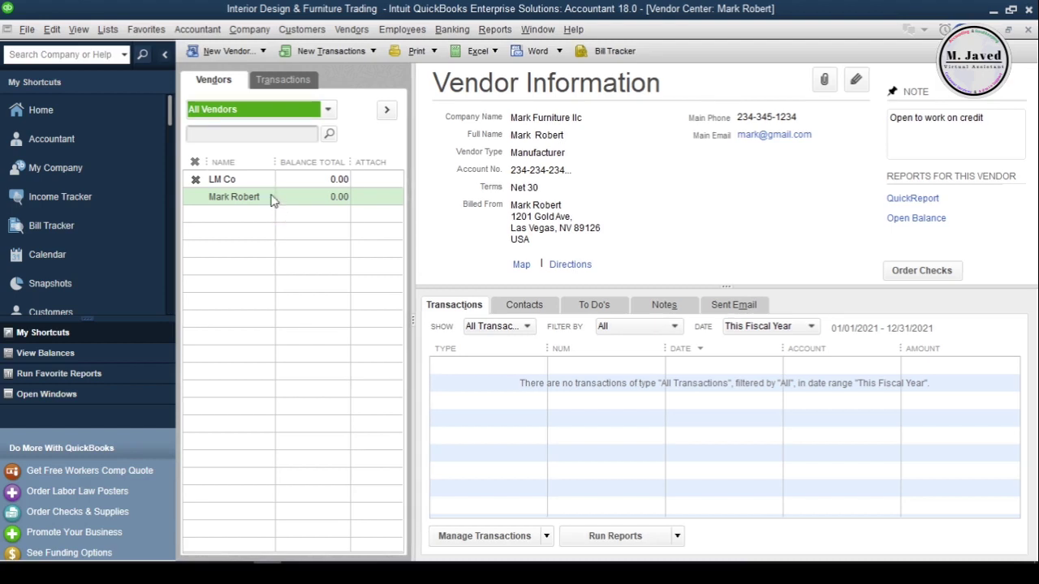
left_click(262, 182)
- Reactivate LM Co and set the vendor list filter back to Active Vendors
right_click(262, 182)
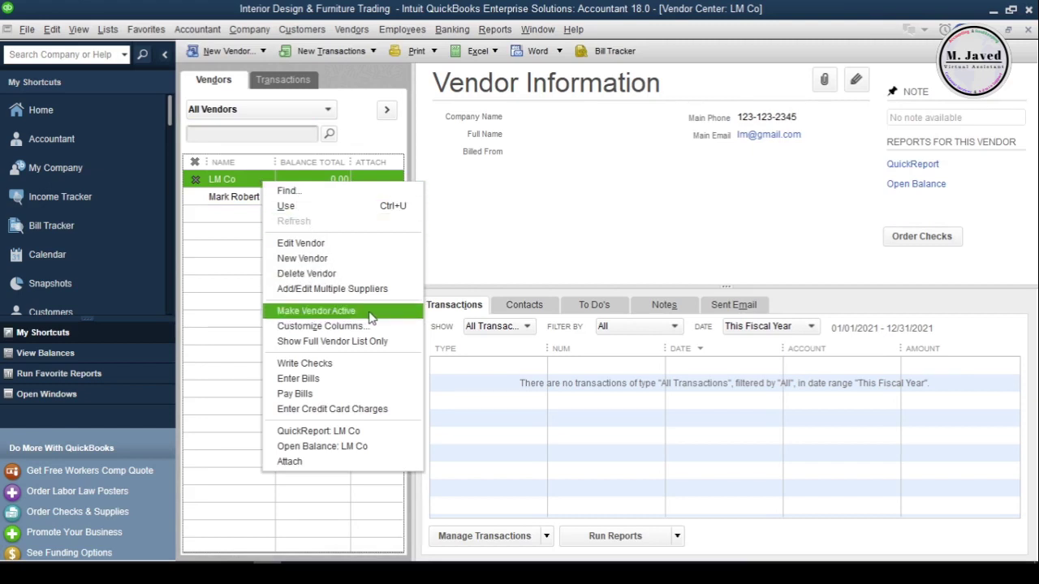
left_click(248, 185)
left_click(260, 197)
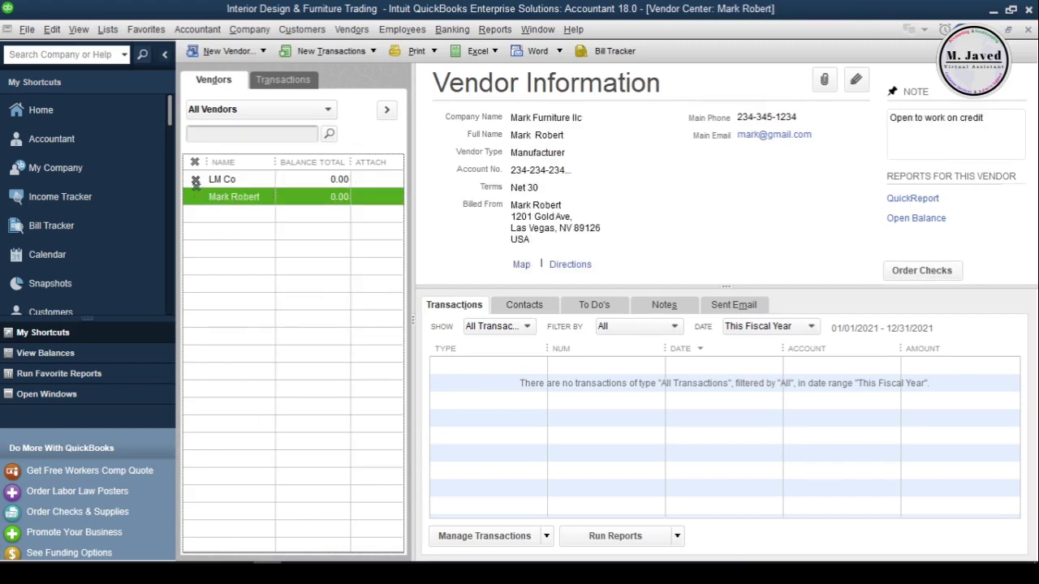
left_click(199, 183)
left_click(196, 180)
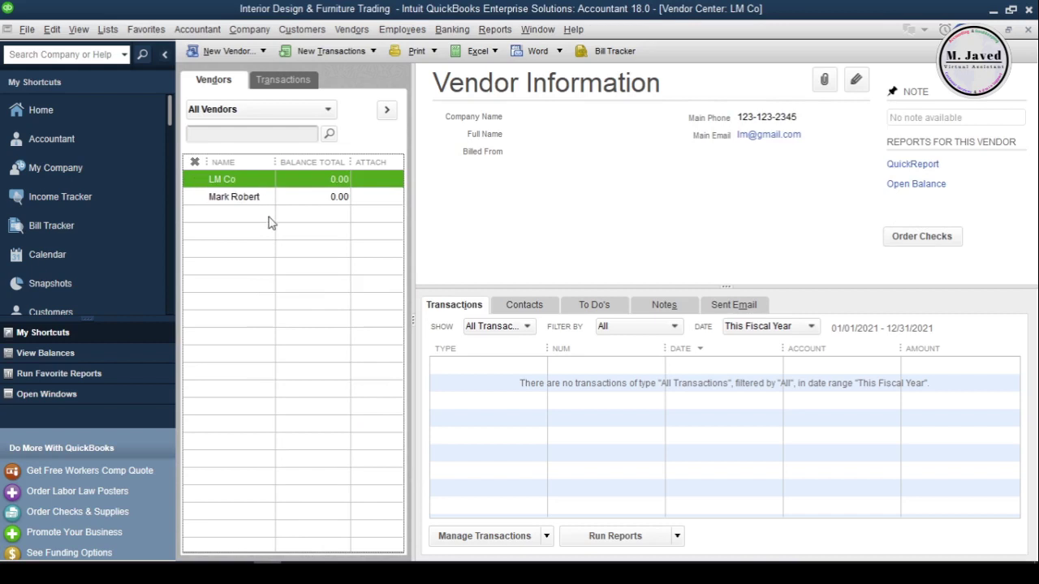
left_click(315, 118)
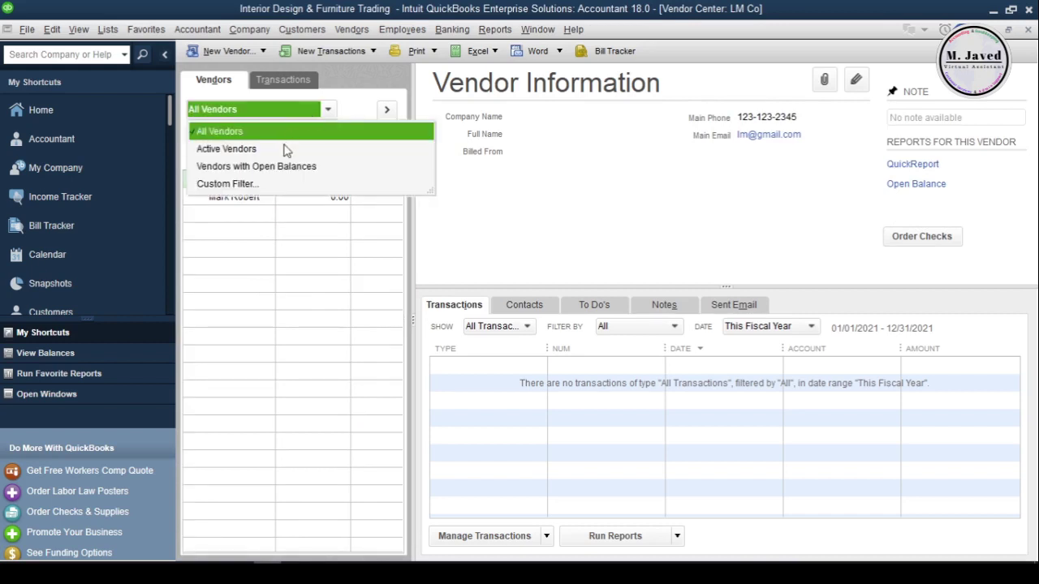
left_click(288, 150)
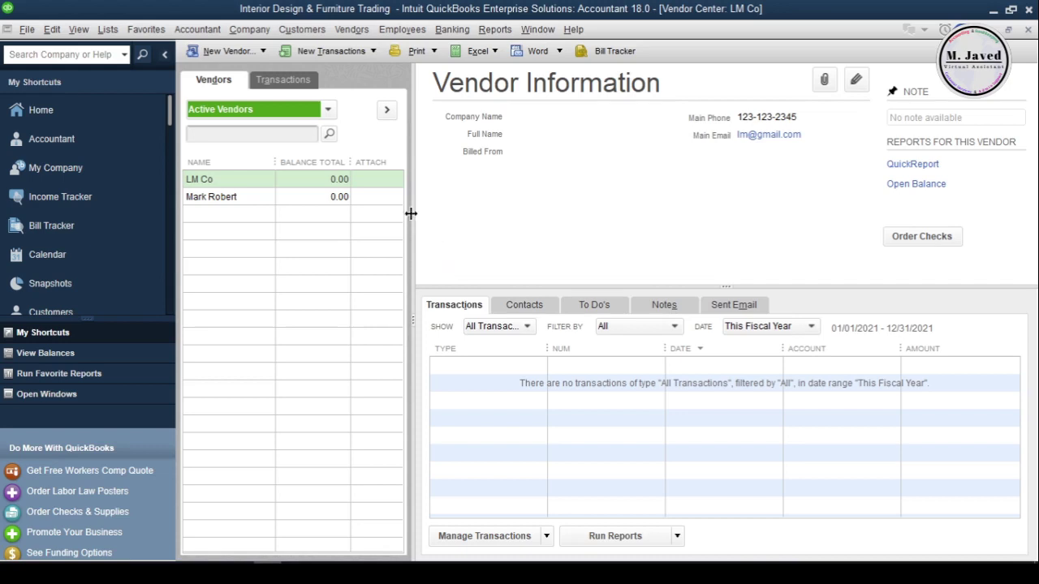
- Delete vendor LM Co, confirm the deletion, and close the Vendor Center
right_click(258, 186)
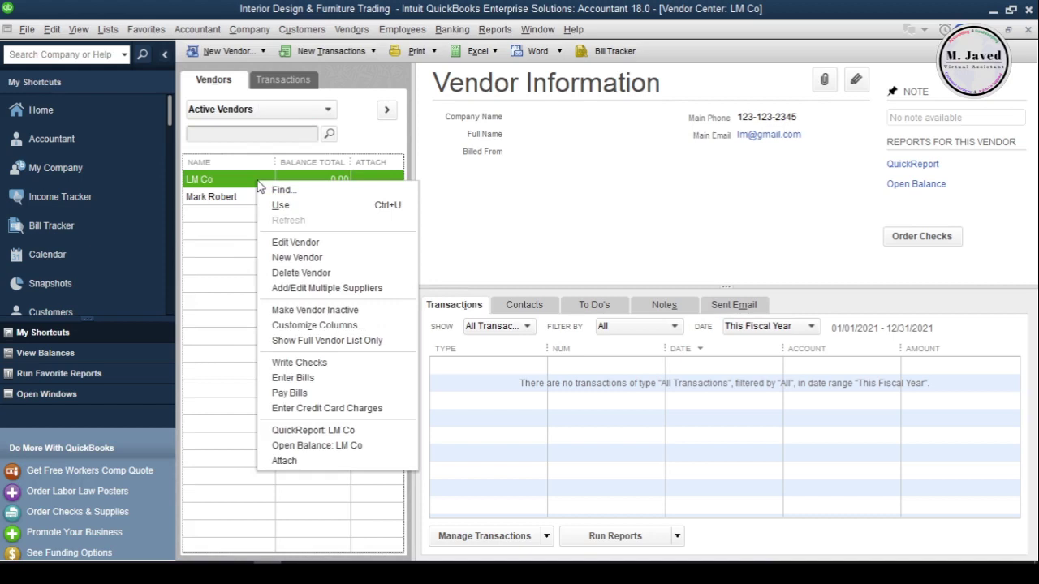
left_click(341, 276)
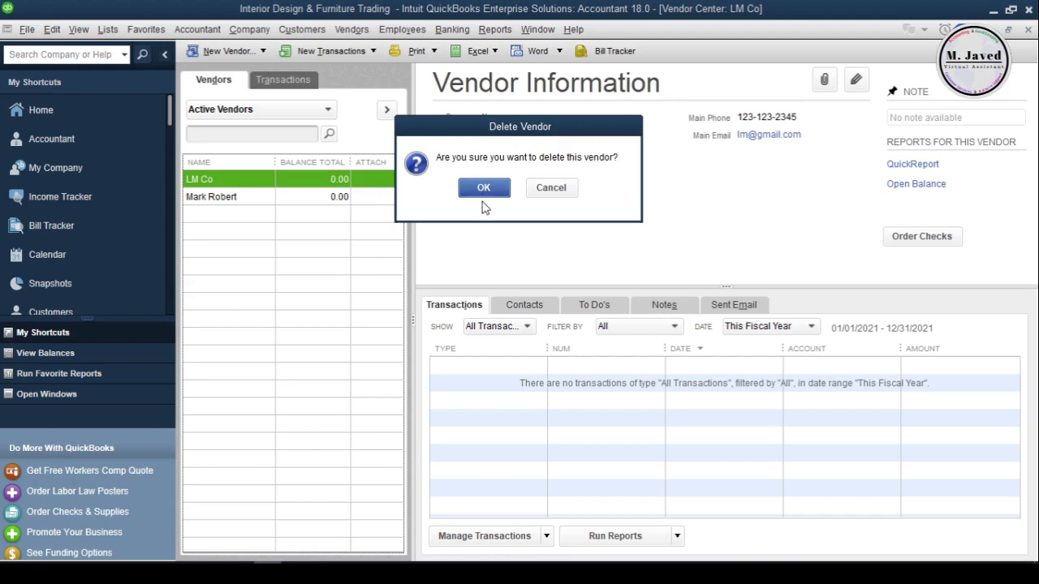
left_click(483, 191)
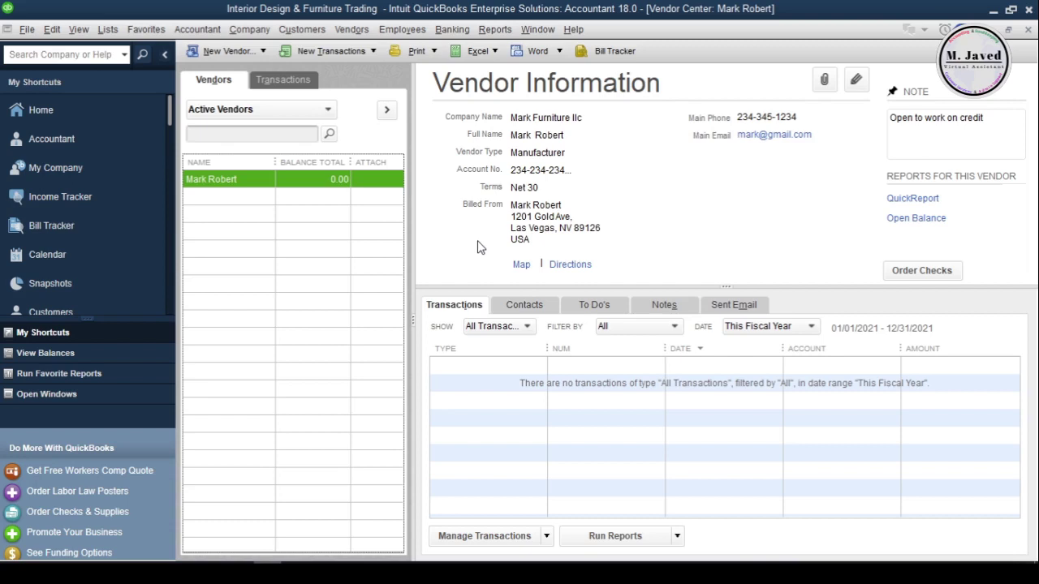
left_click(1027, 30)
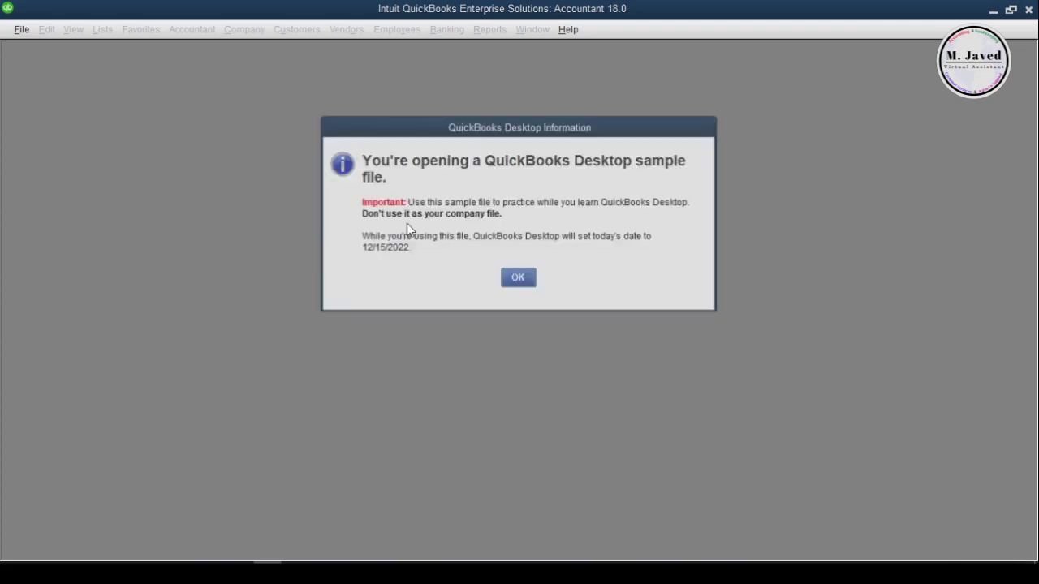
- In the sample company, add vendors 12 GH Co and 45 ML Co, then return Home
left_click(504, 278)
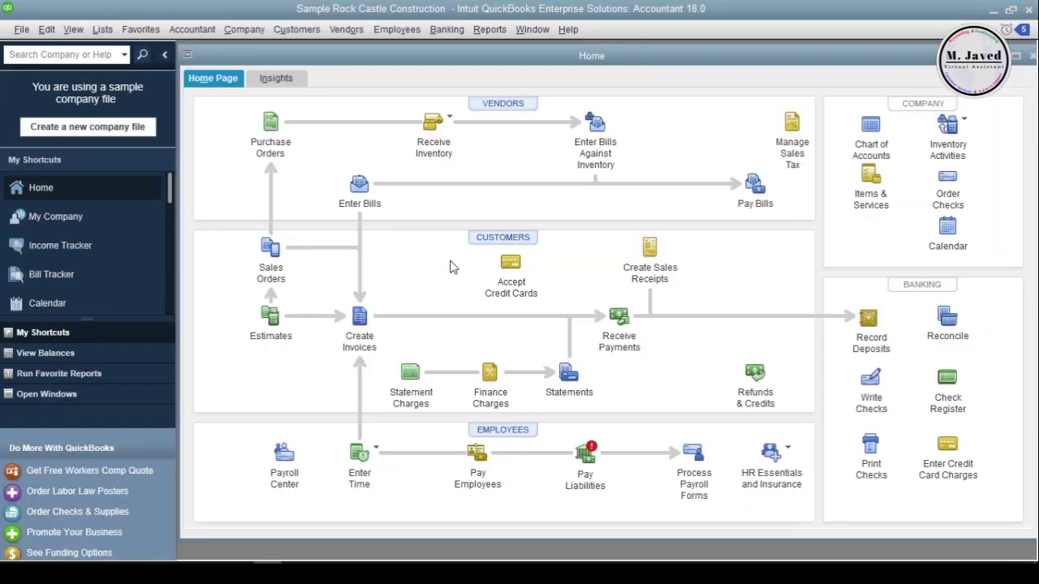
left_click(503, 104)
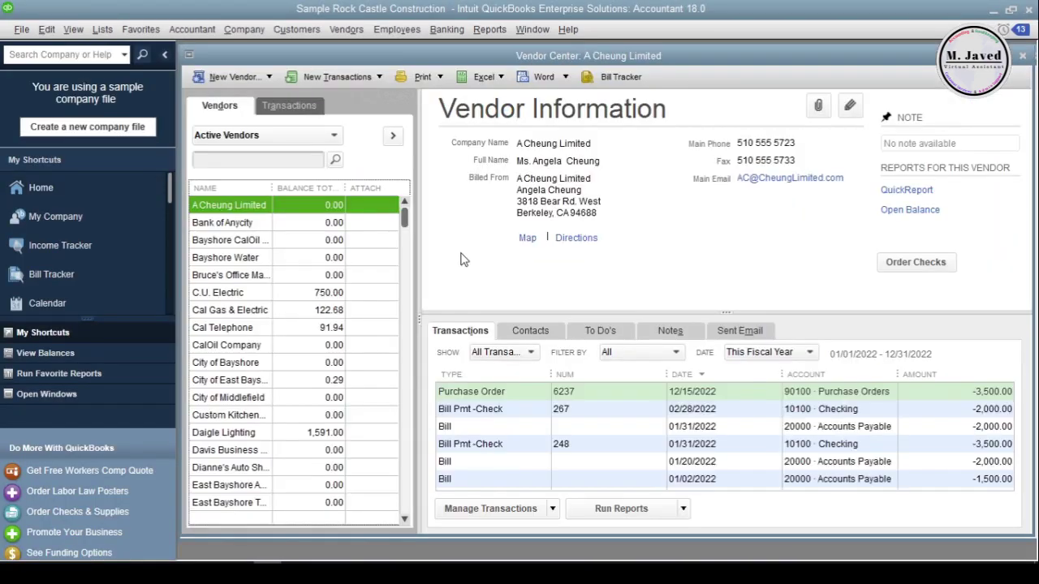
left_click(240, 77)
type("12 GH ")
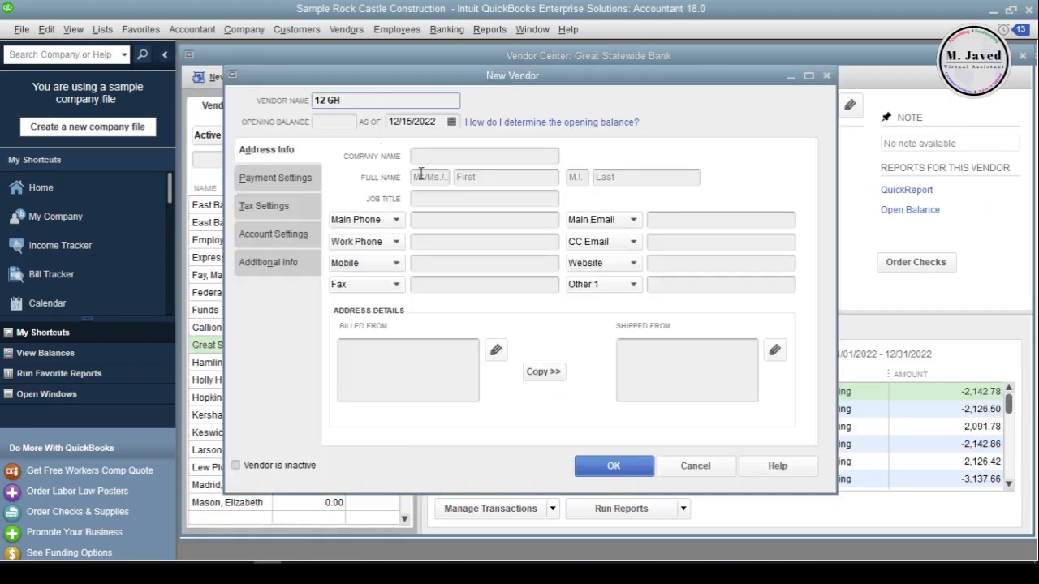
type("Co")
left_click(611, 465)
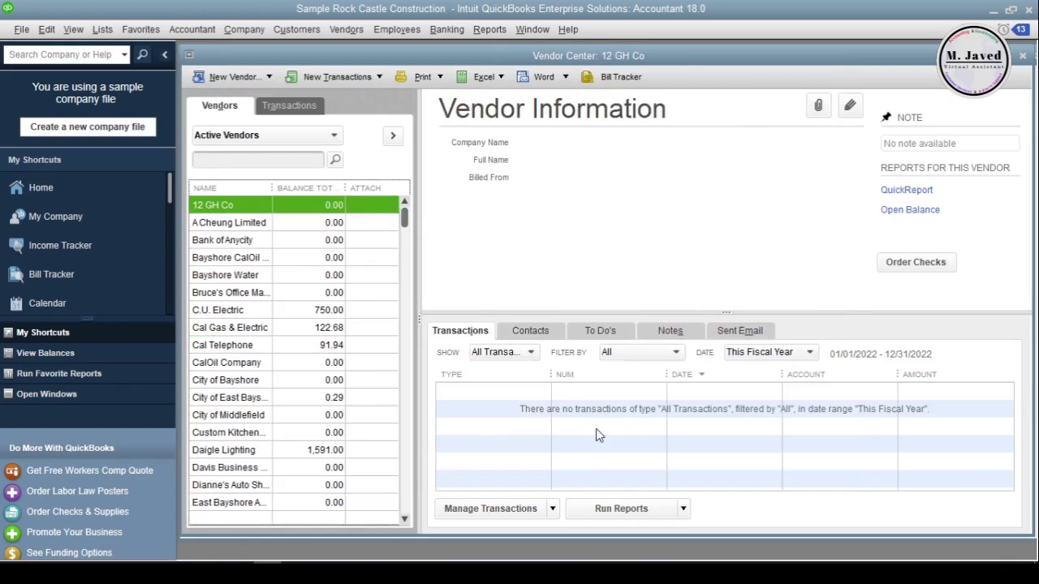
left_click(243, 77)
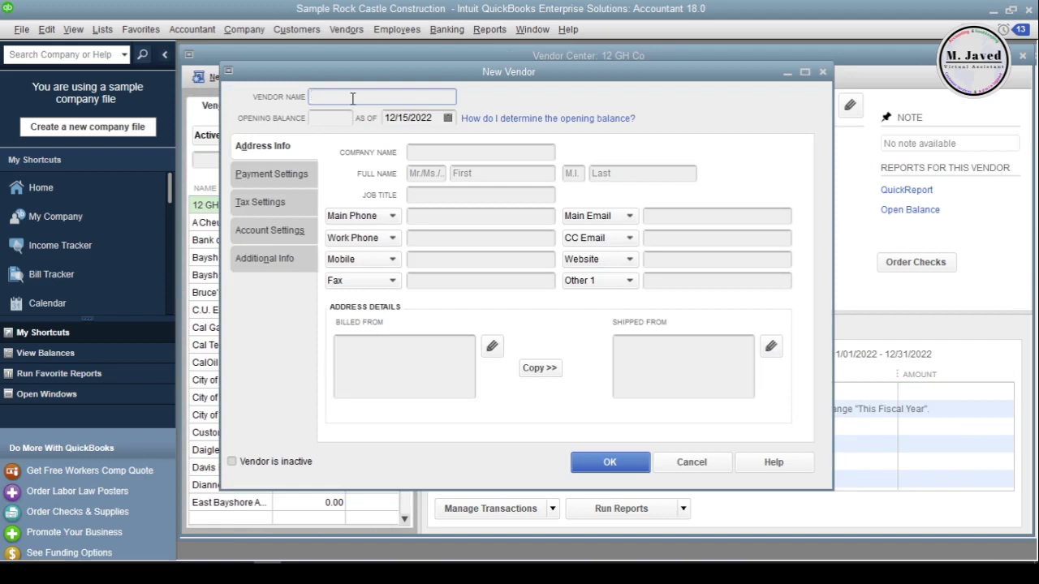
left_click(591, 463)
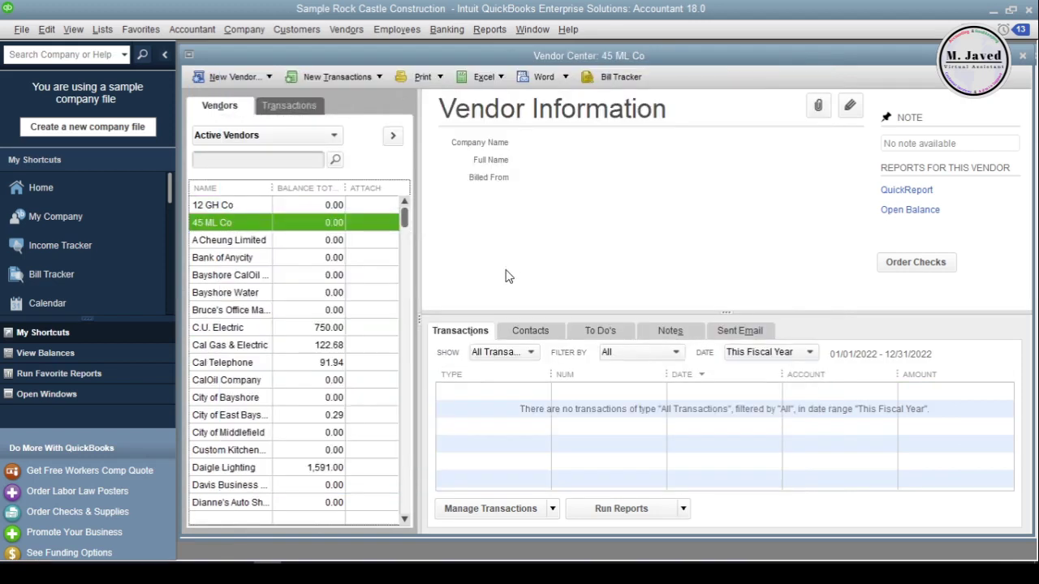
left_click(1023, 57)
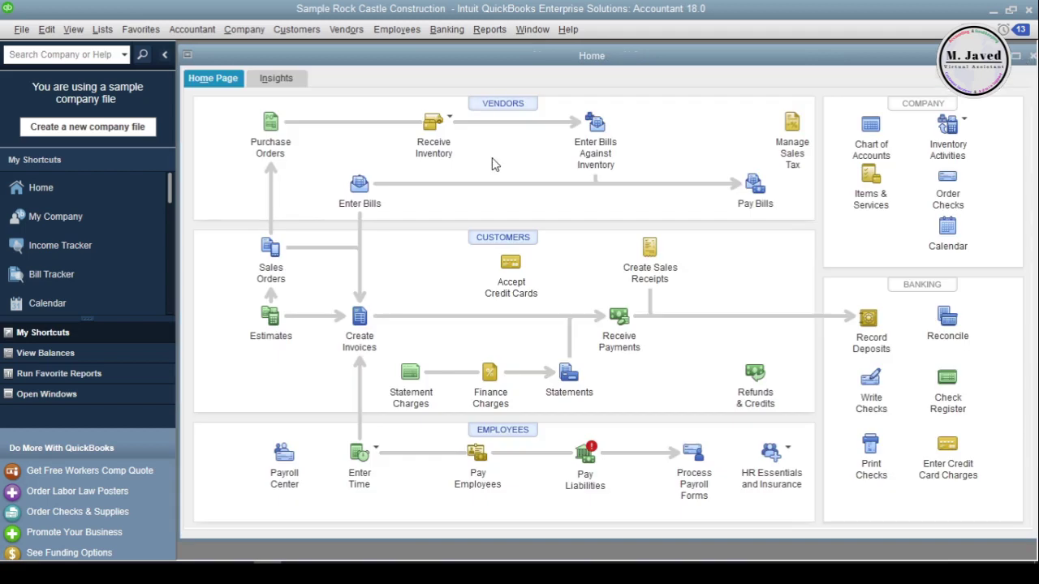
- Create a purchase order for 12 GH Co: Blueprints, quantity 1, rate 150
left_click(273, 132)
type("1")
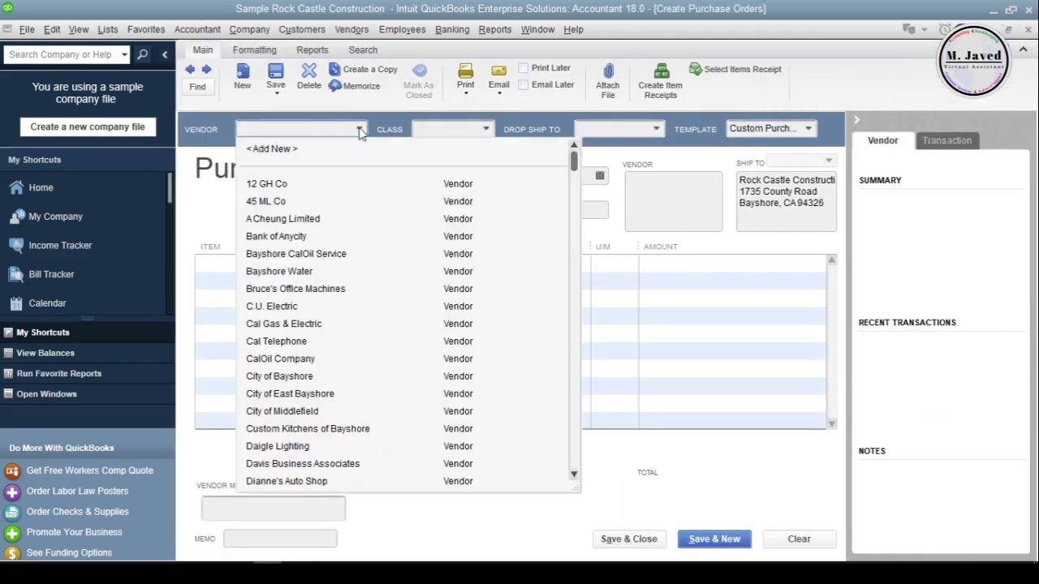
key("Tab")
left_click(229, 263)
scroll(341, 325, "up", 8)
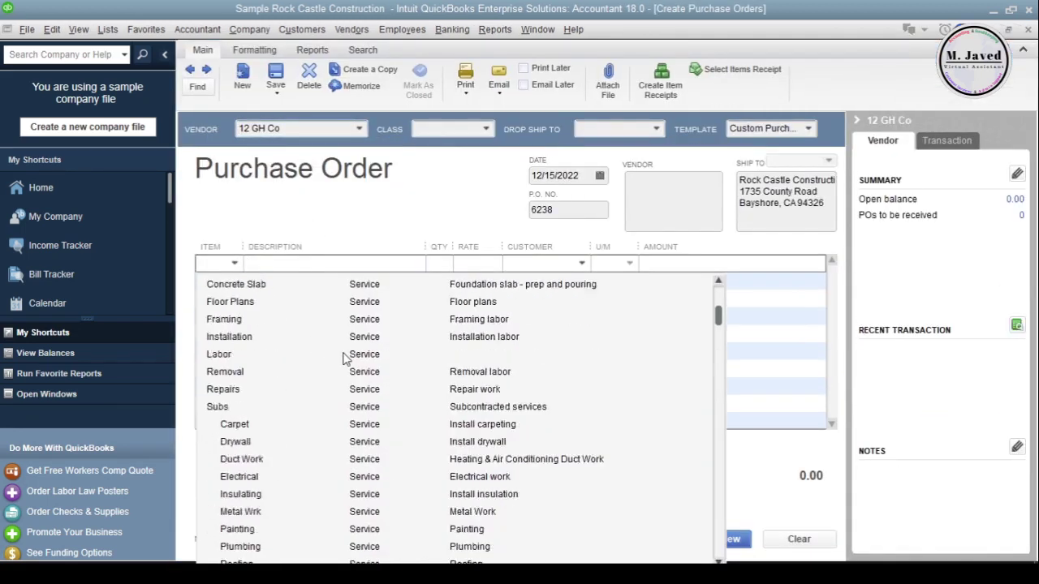
left_click(337, 359)
left_click(441, 266)
type("1")
key("Tab")
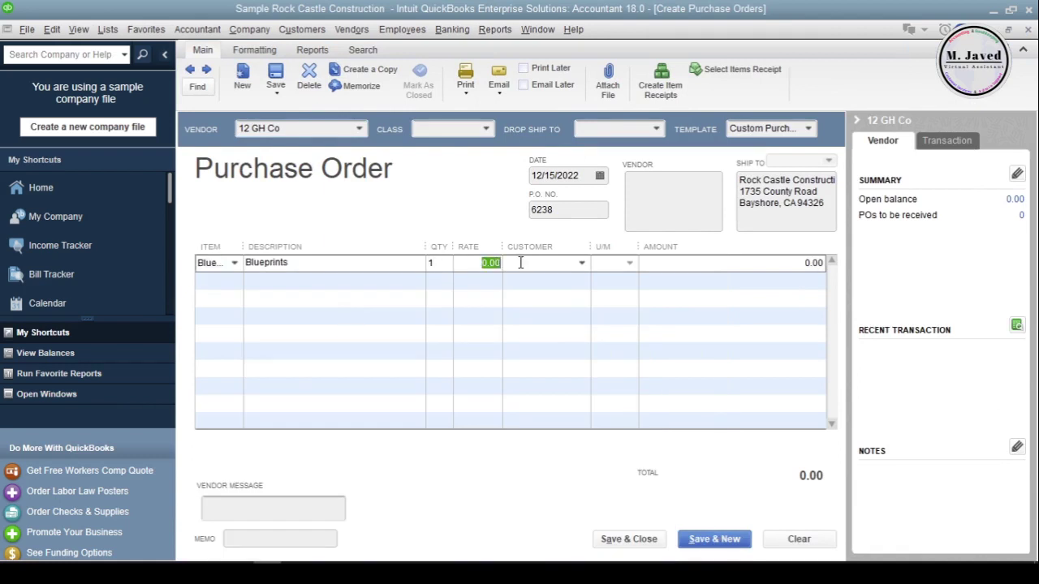
type("150")
left_click(626, 539)
- Draft a purchase order for 45 ML Co with one Floor Plans item at 200
left_click(502, 86)
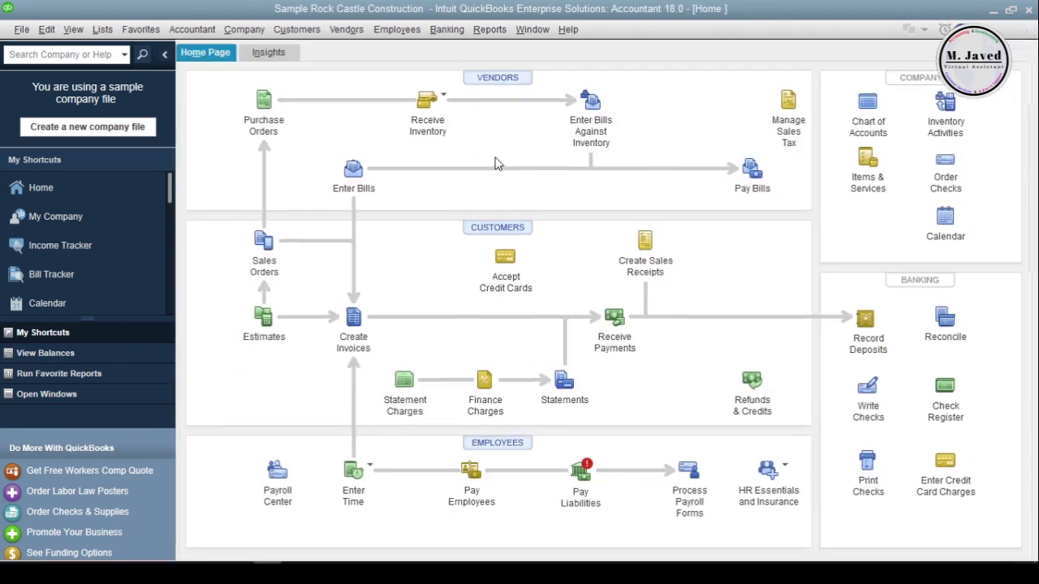
left_click(252, 201)
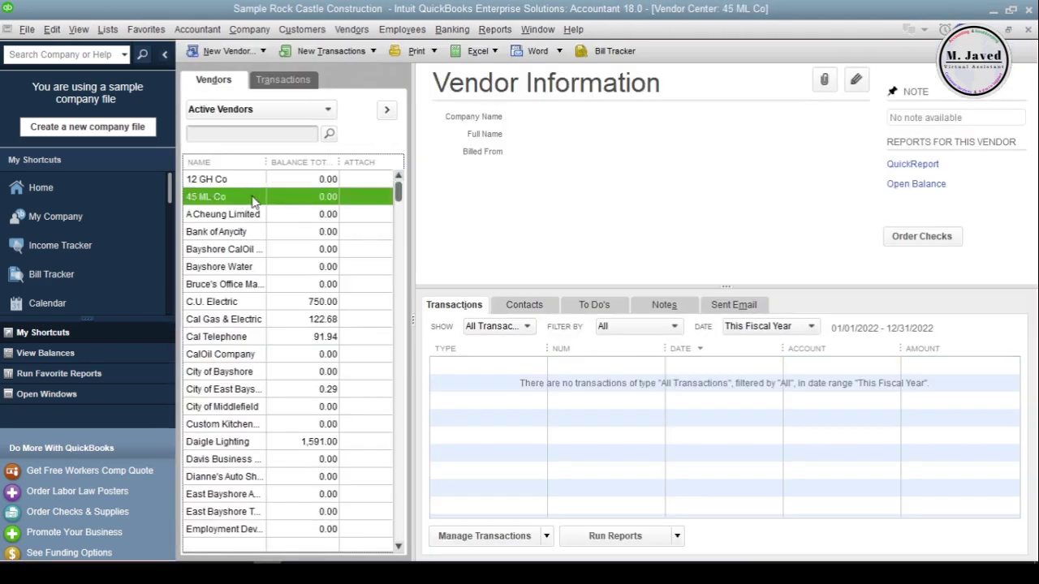
left_click(1028, 29)
left_click(498, 86)
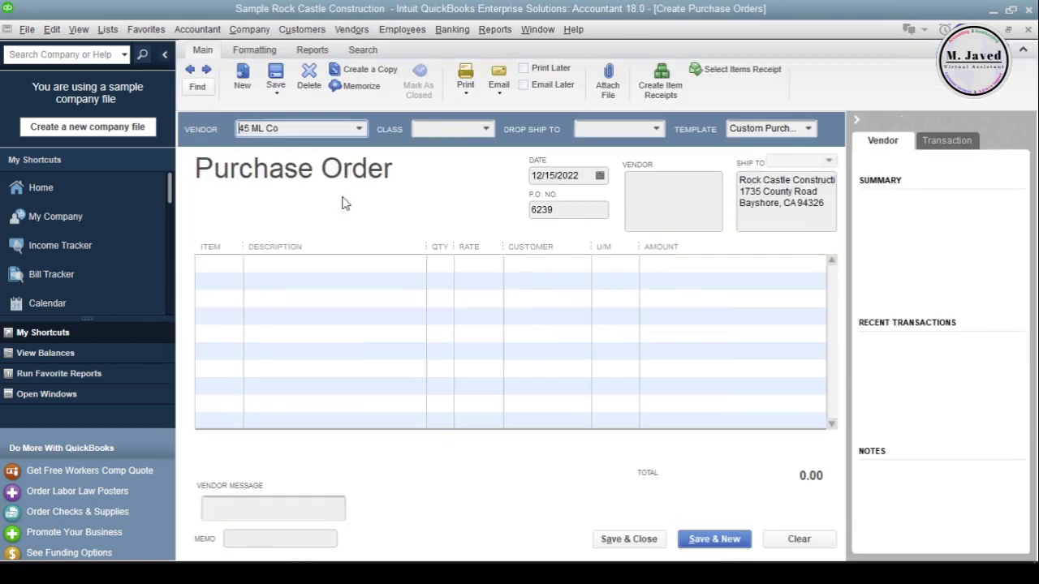
left_click(217, 262)
left_click(243, 338)
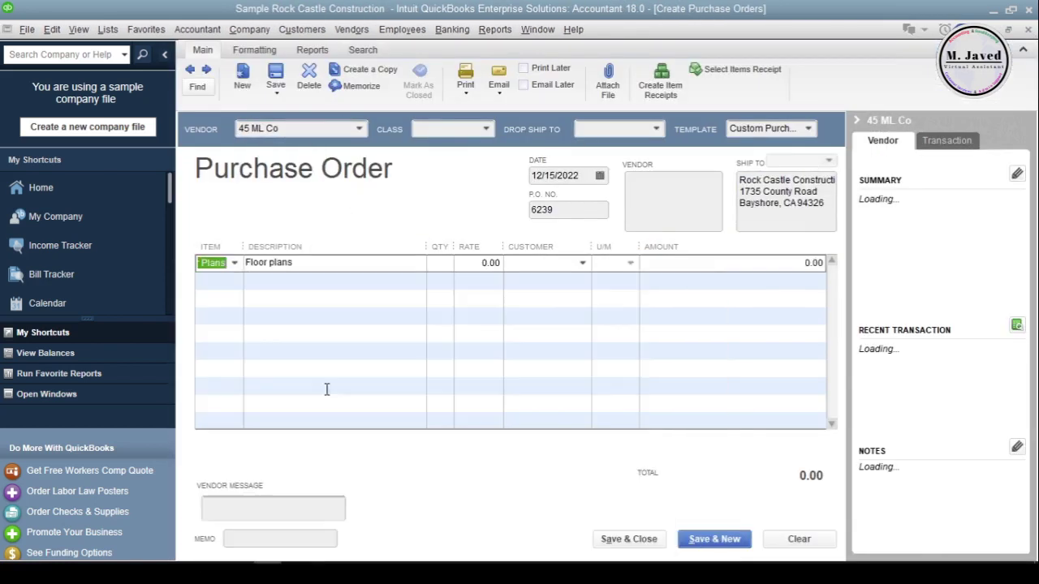
left_click(440, 263)
type("1")
key("Tab")
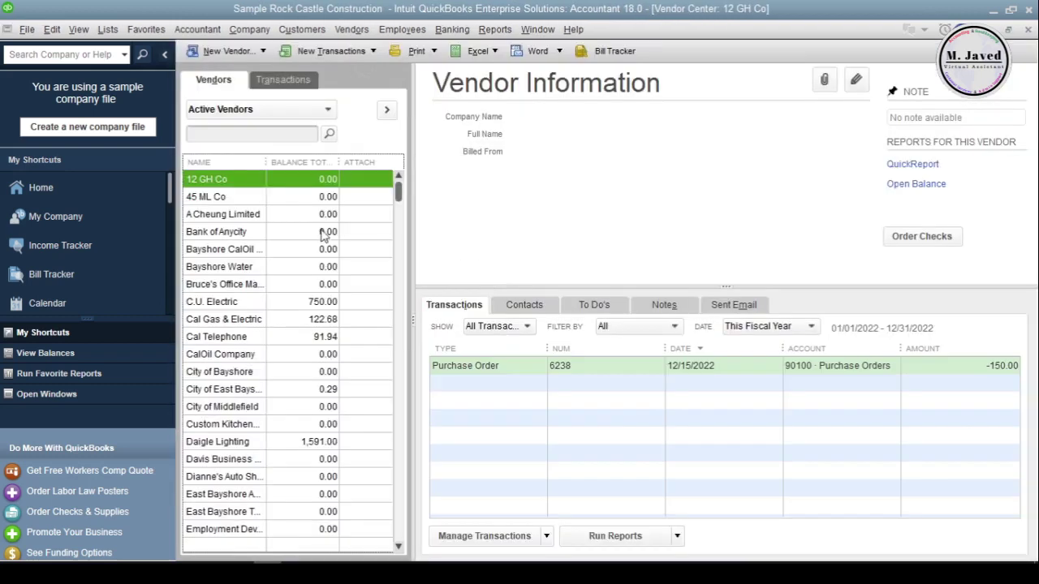
left_click(294, 202)
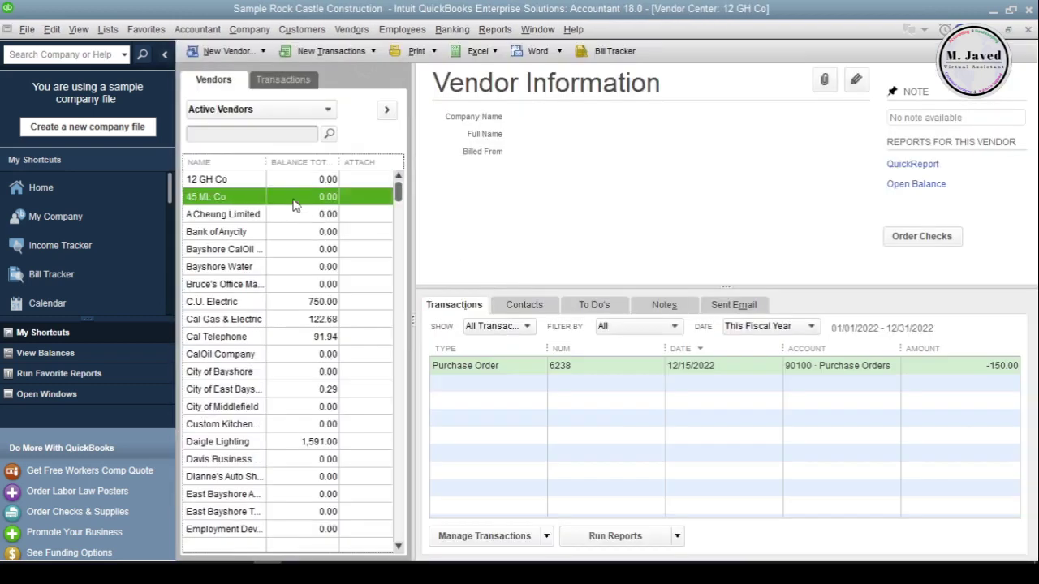
left_click(294, 185)
left_click(298, 203)
left_click(297, 182)
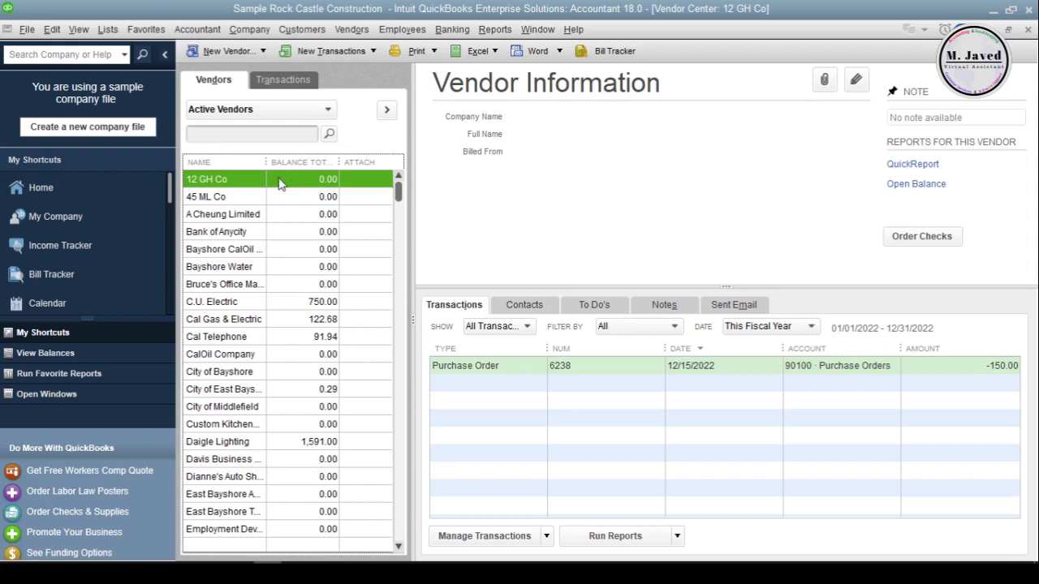
right_click(278, 182)
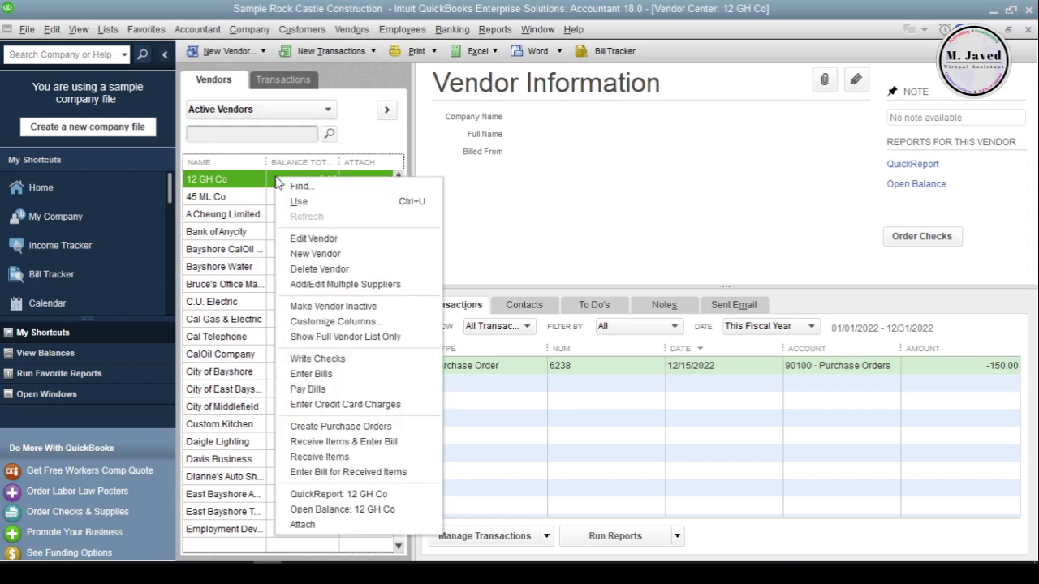
left_click(362, 268)
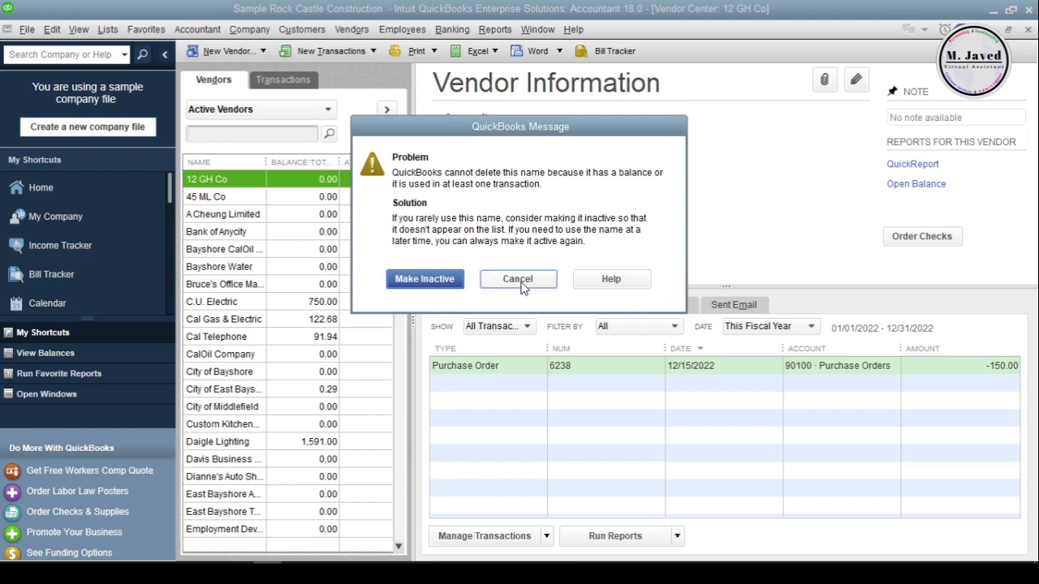
left_click(520, 281)
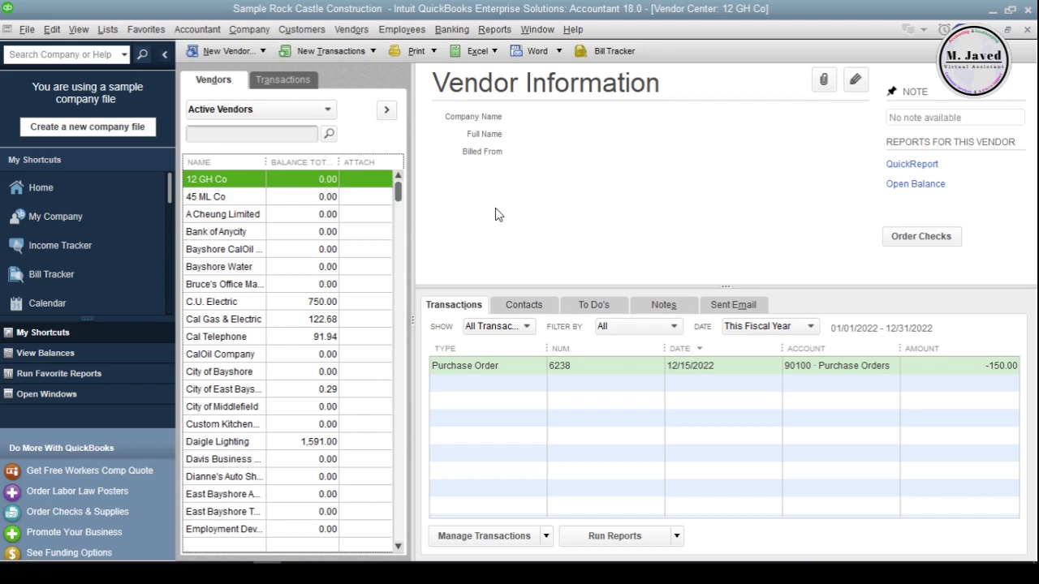
- Delete 12 GH Co's purchase order 6238
double_click(523, 365)
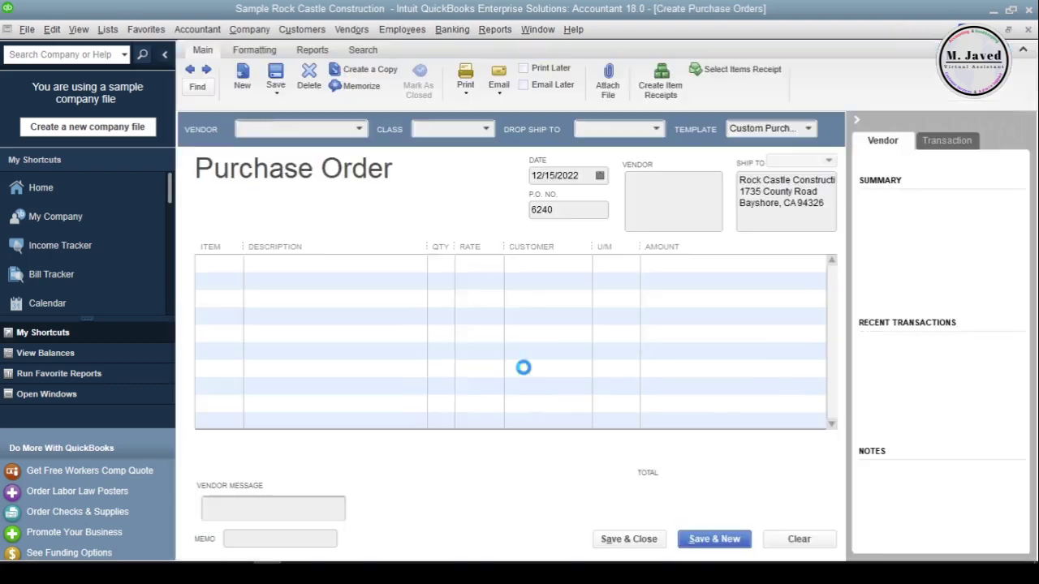
left_click(311, 90)
left_click(483, 186)
key("Escape")
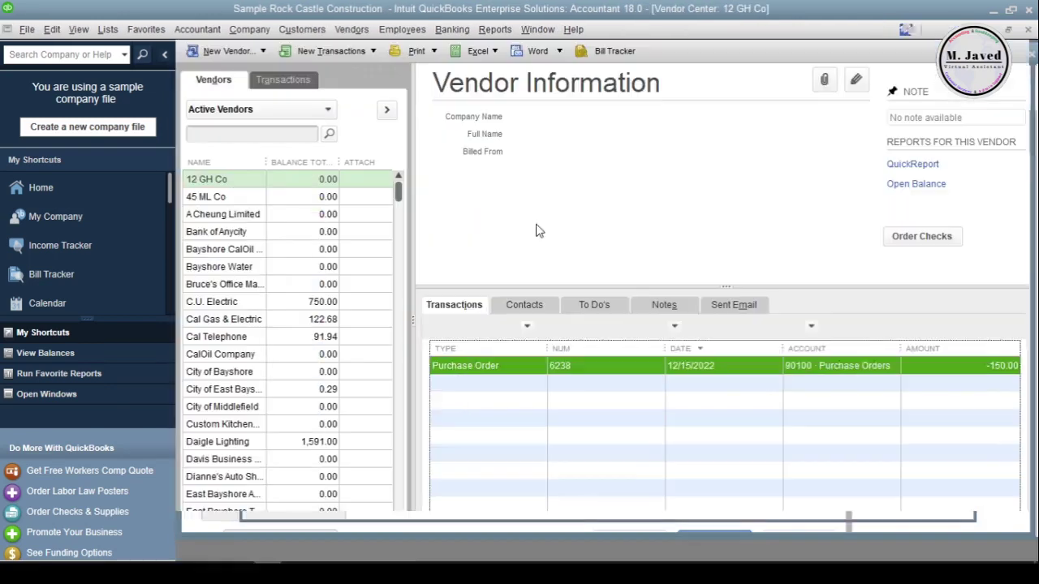
- Delete vendor 12 GH Co from the vendor list
left_click(235, 199)
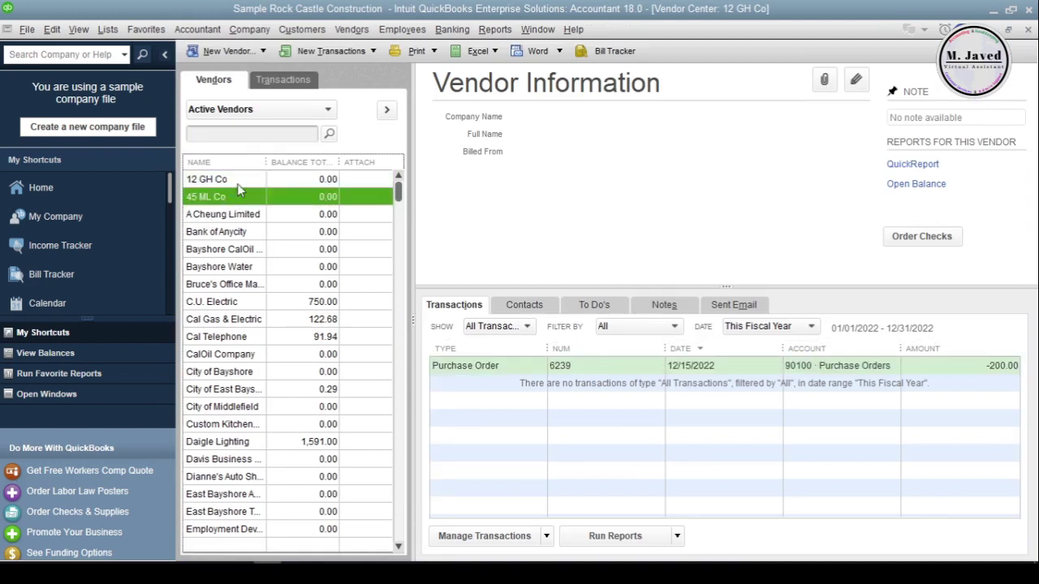
left_click(237, 182)
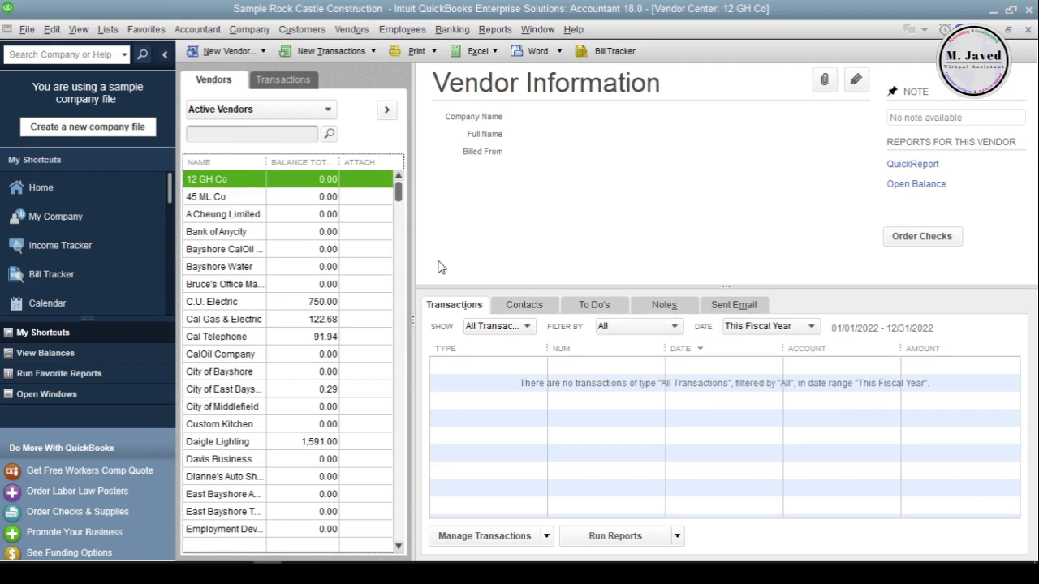
right_click(258, 181)
left_click(341, 273)
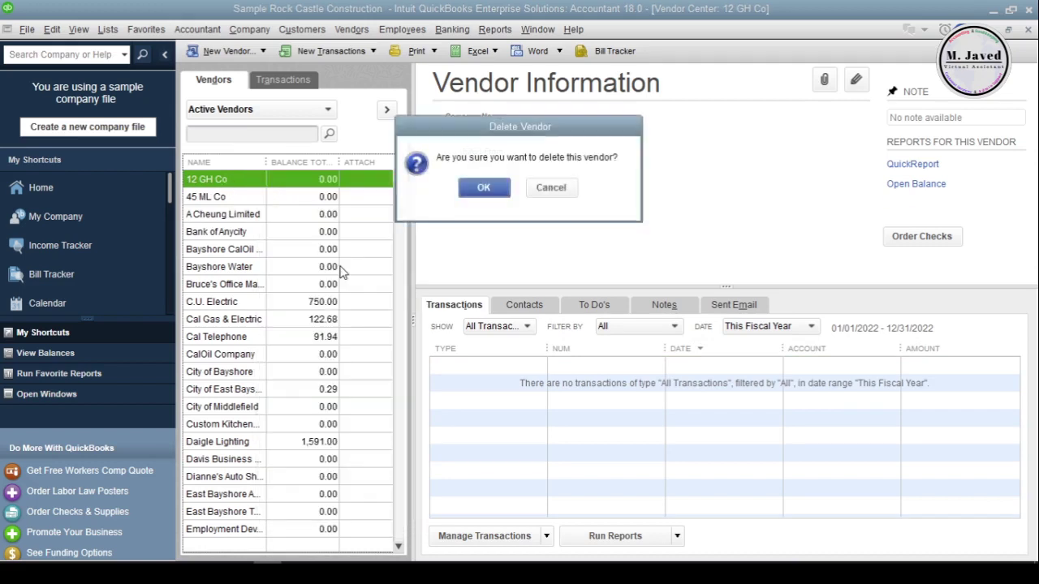
left_click(482, 187)
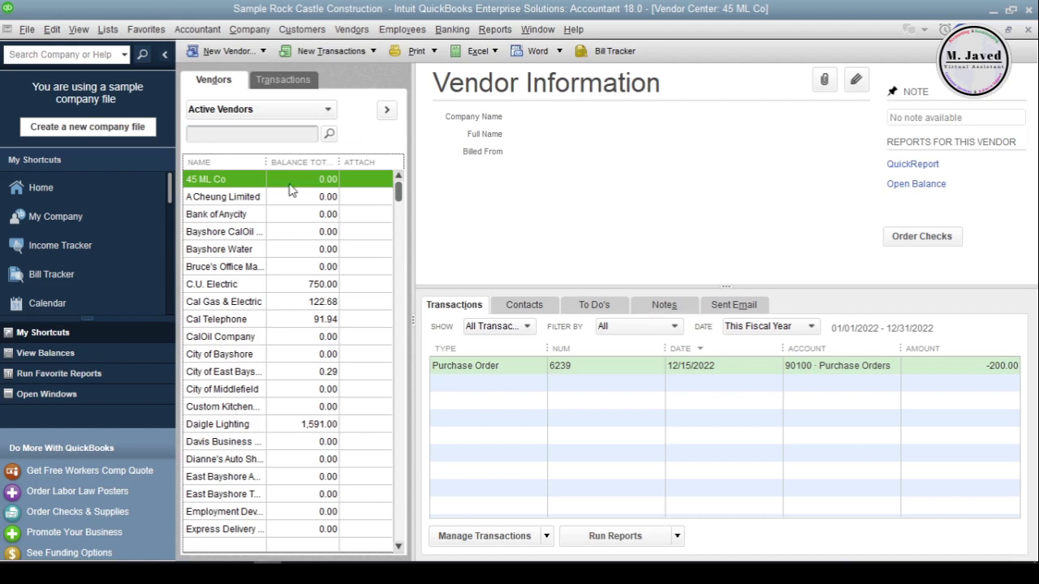
- Reassign purchase order 6239 from 45 ML Co to A Cheung Limited and save it
double_click(457, 366)
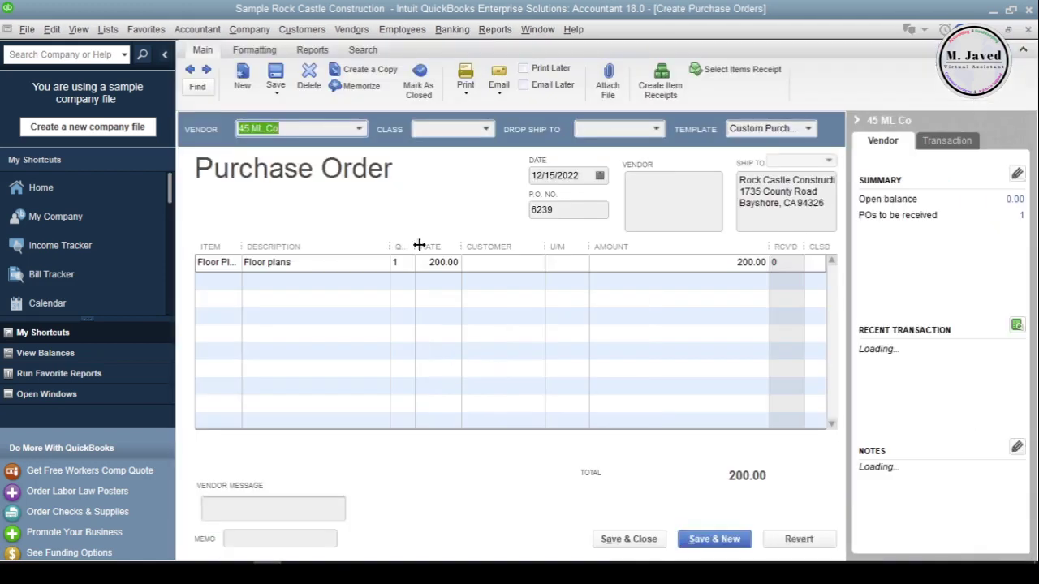
left_click(358, 129)
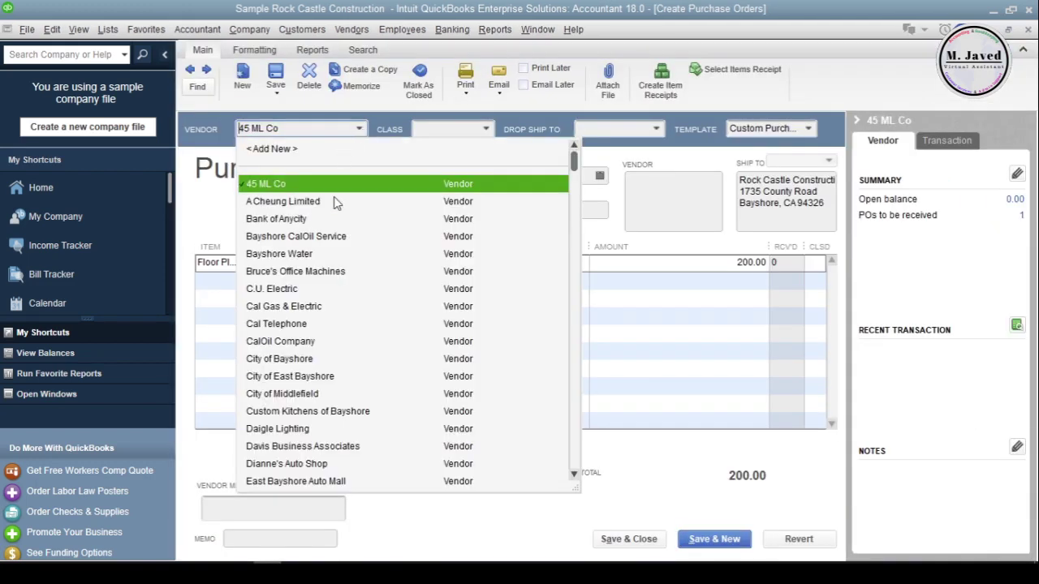
left_click(337, 202)
left_click(627, 539)
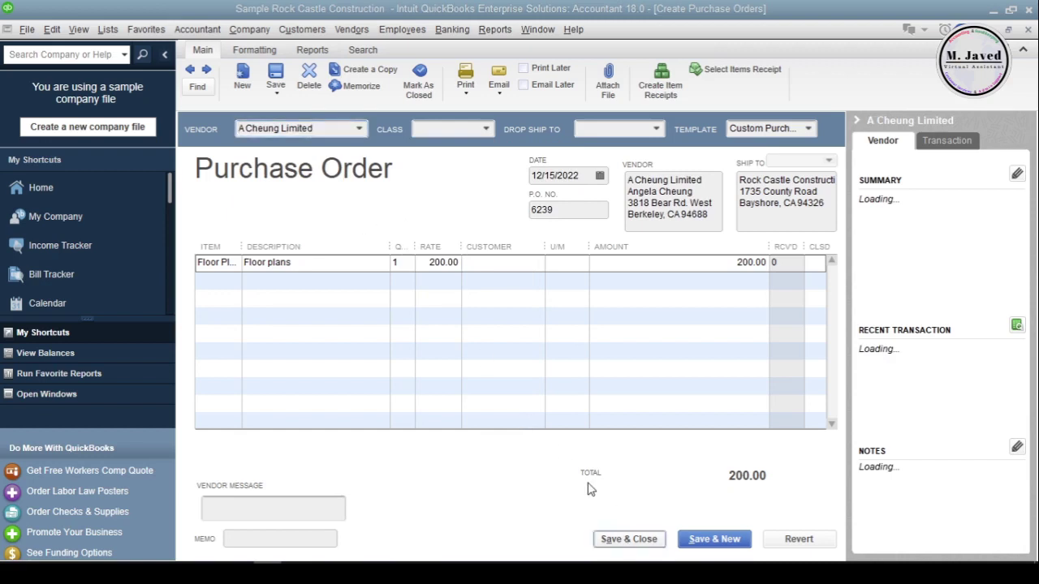
left_click(451, 187)
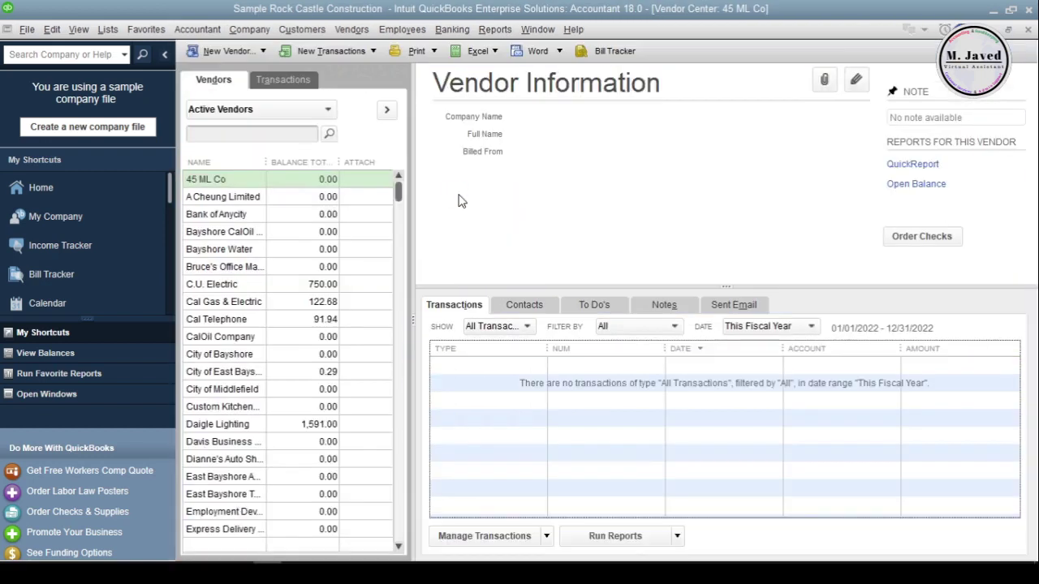
left_click(307, 214)
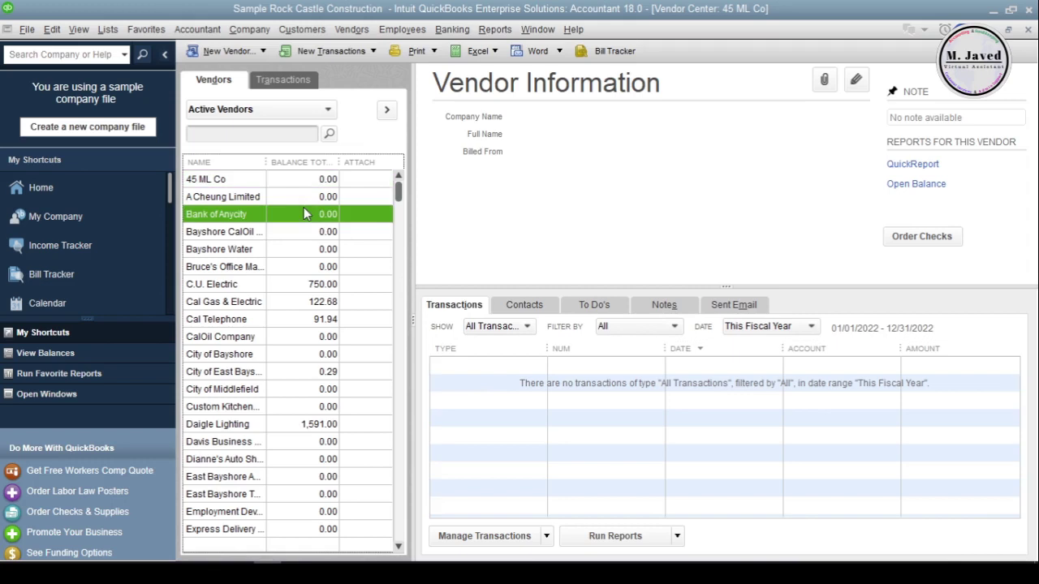
left_click(292, 181)
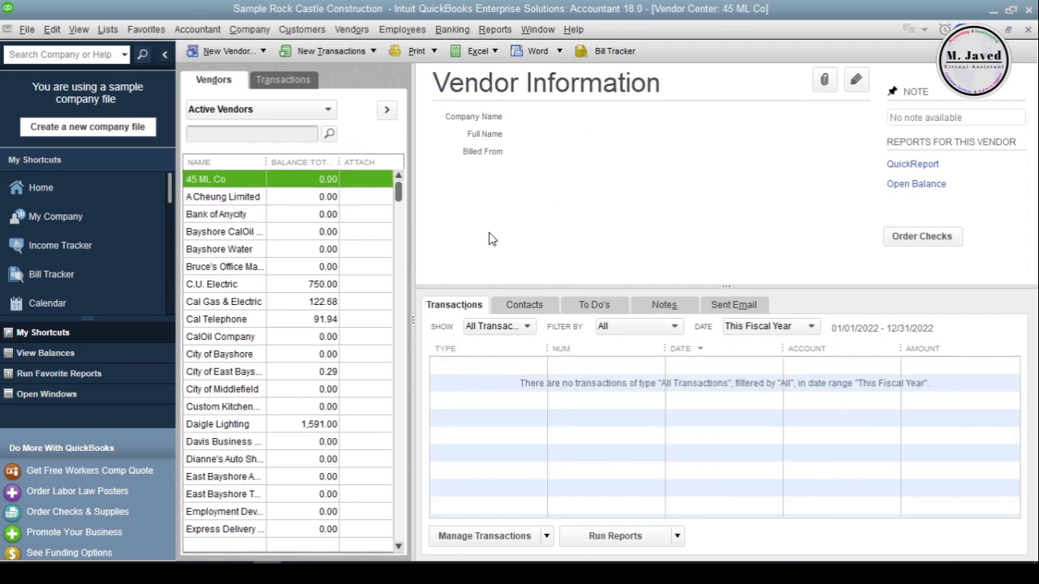
- Delete vendor 45 ML Co from the Vendors list and confirm the deletion
right_click(255, 179)
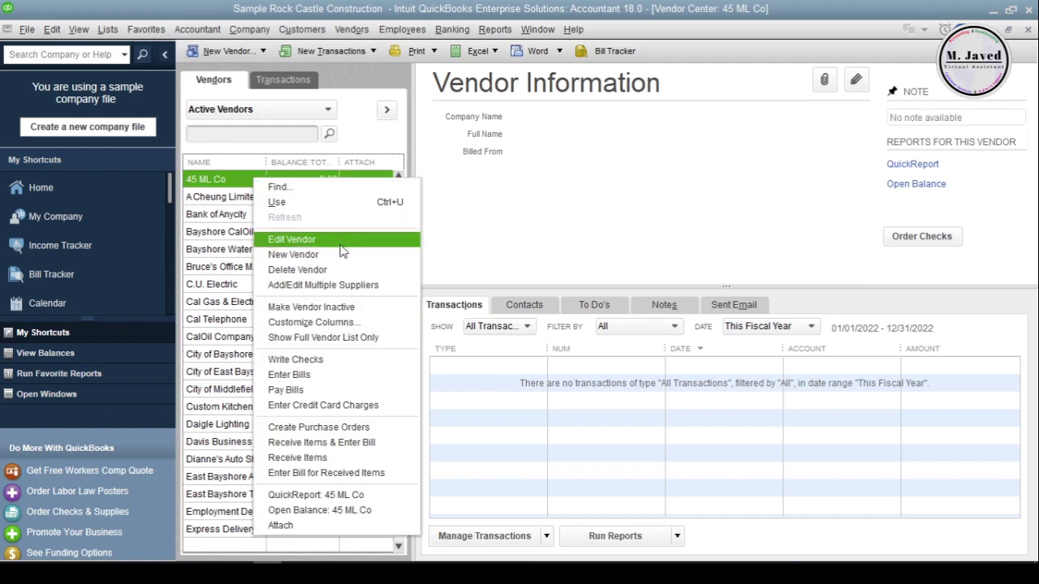
left_click(346, 273)
left_click(484, 190)
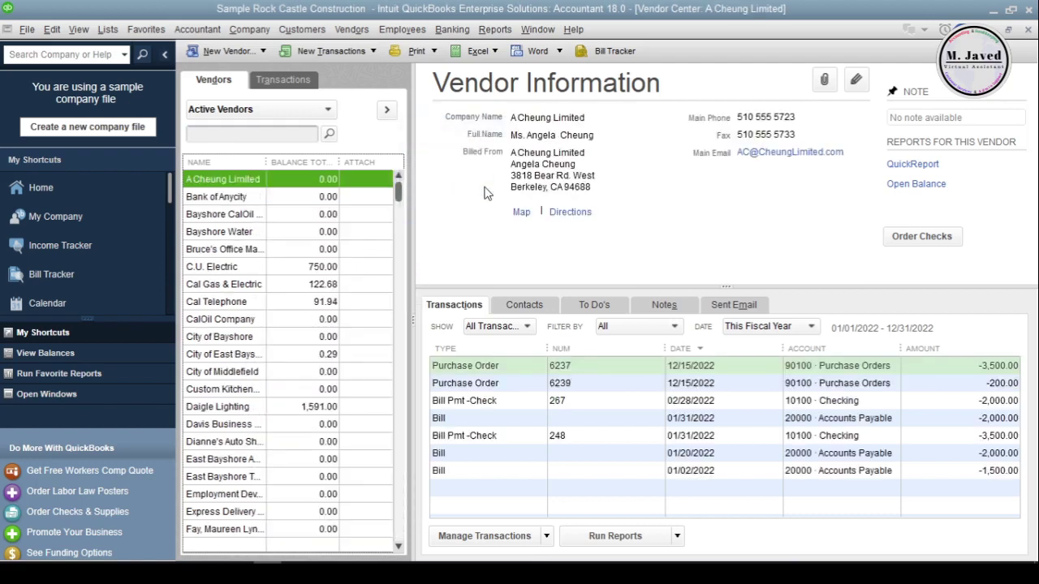